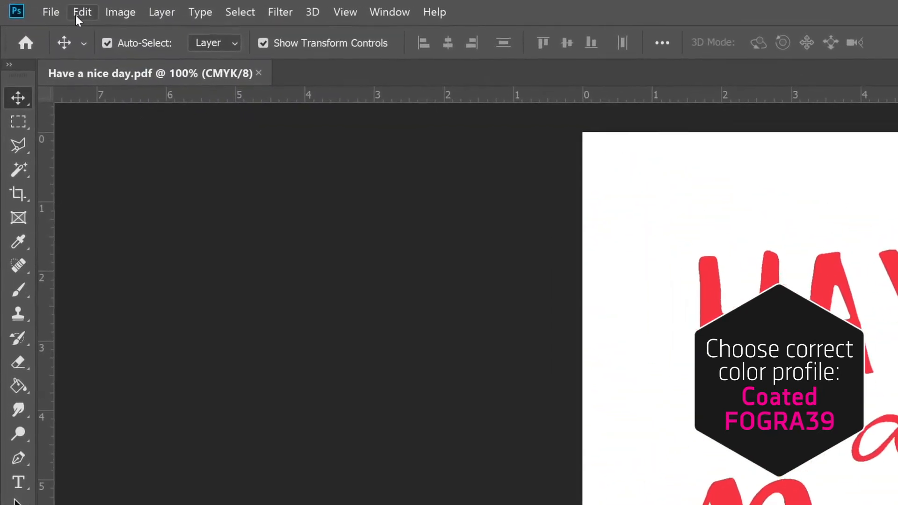
- Set the CMYK working space to Coated FOGRA39 (ISO 12647-2:2004) in the colour settings
left_click(77, 15)
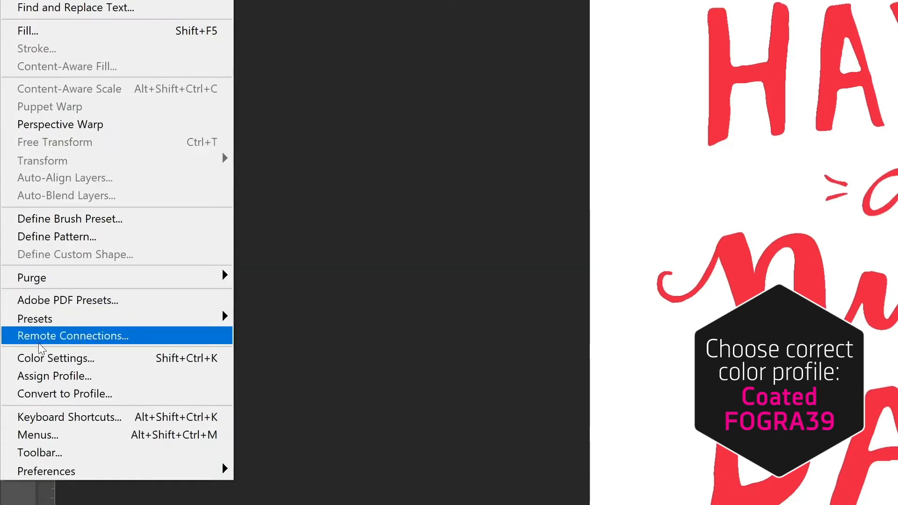
left_click(41, 358)
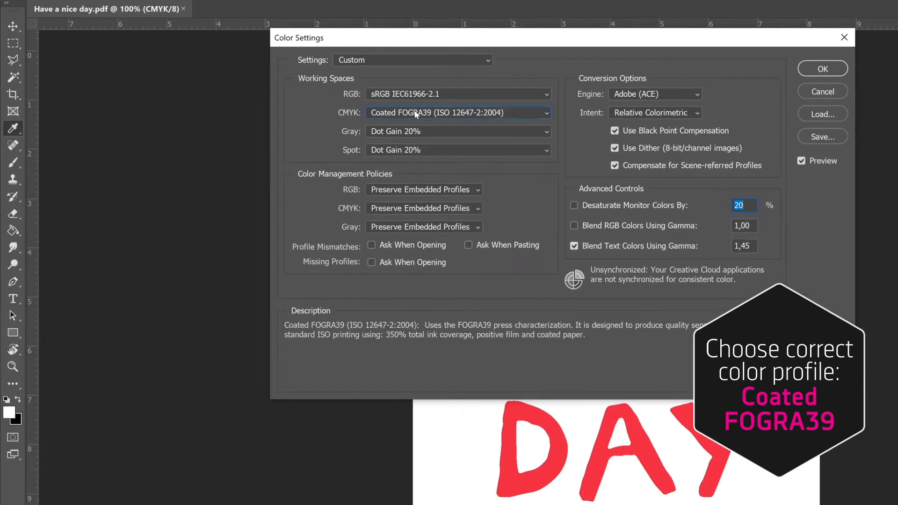
left_click(416, 114)
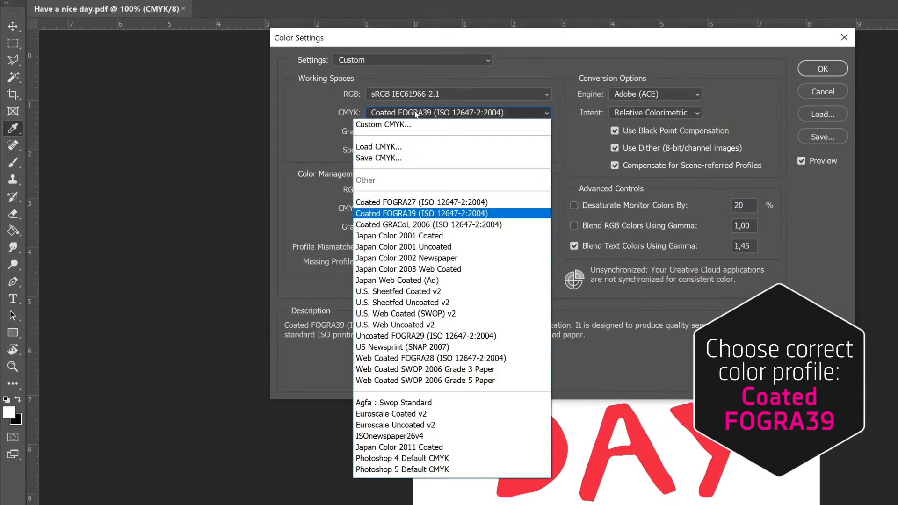
left_click(409, 213)
left_click(822, 69)
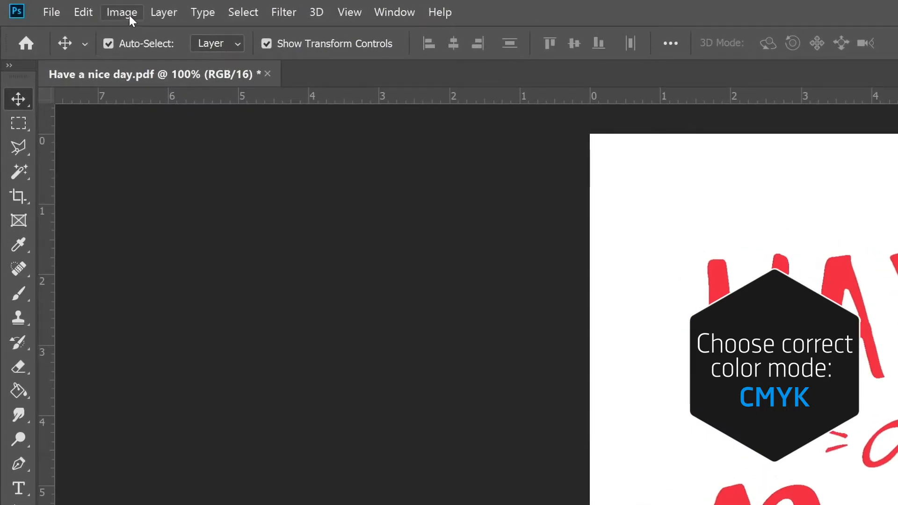
- Convert the document to CMYK Color mode and set its depth to 8 Bits/Channel
left_click(129, 15)
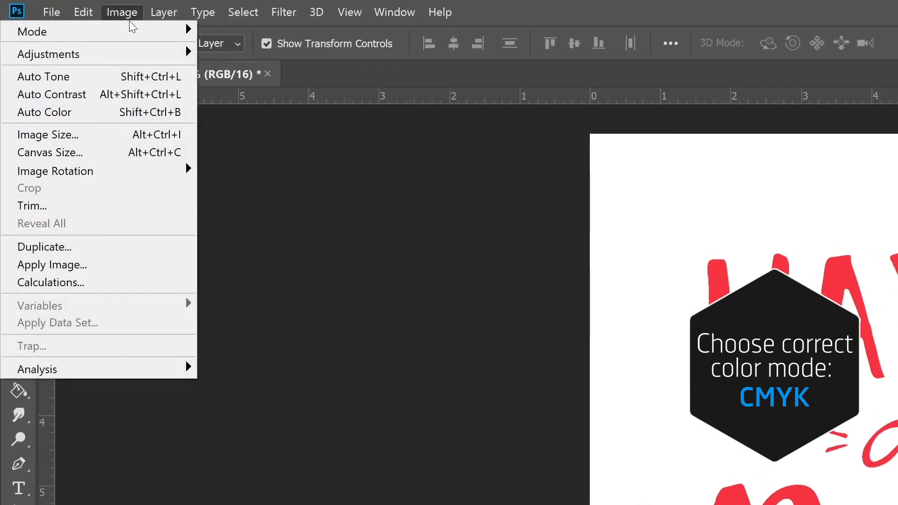
mouse_move(131, 30)
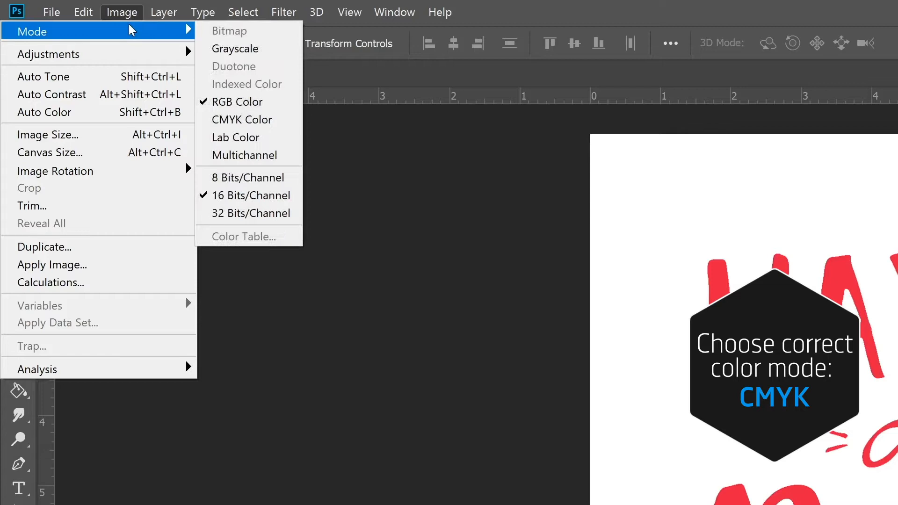
left_click(247, 125)
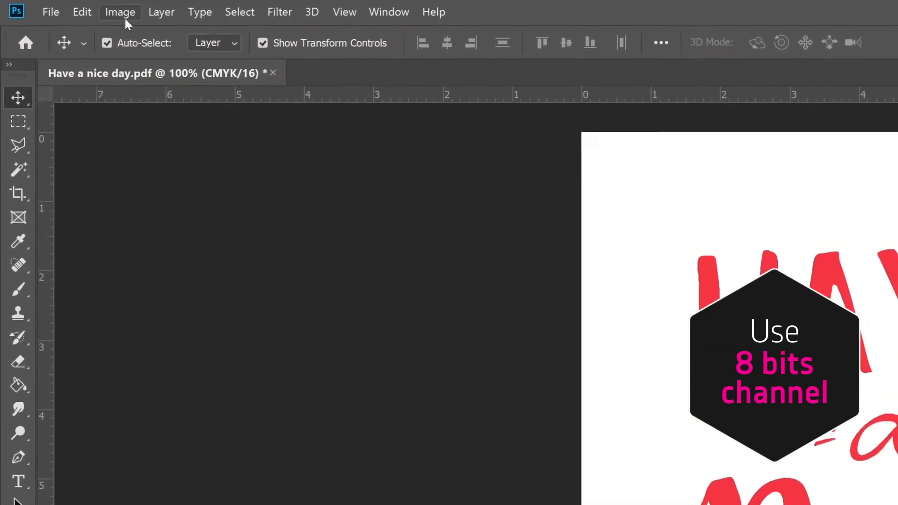
left_click(125, 17)
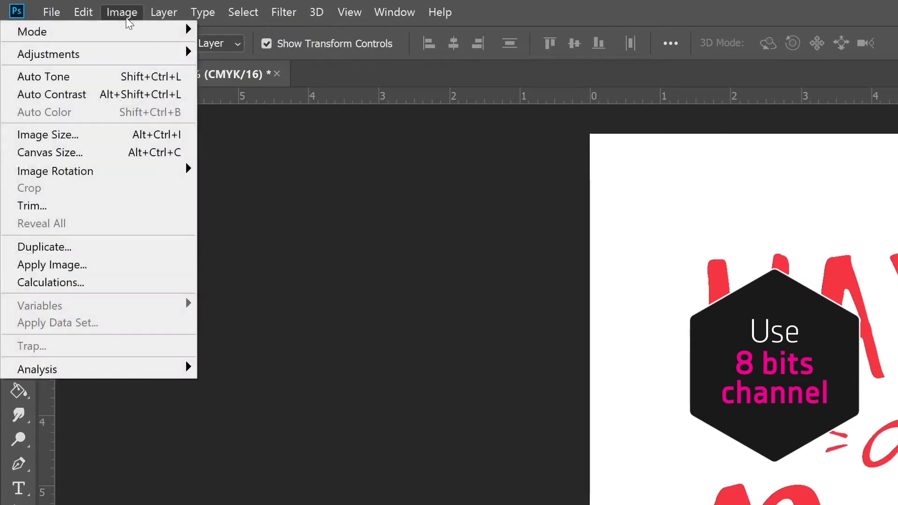
mouse_move(126, 31)
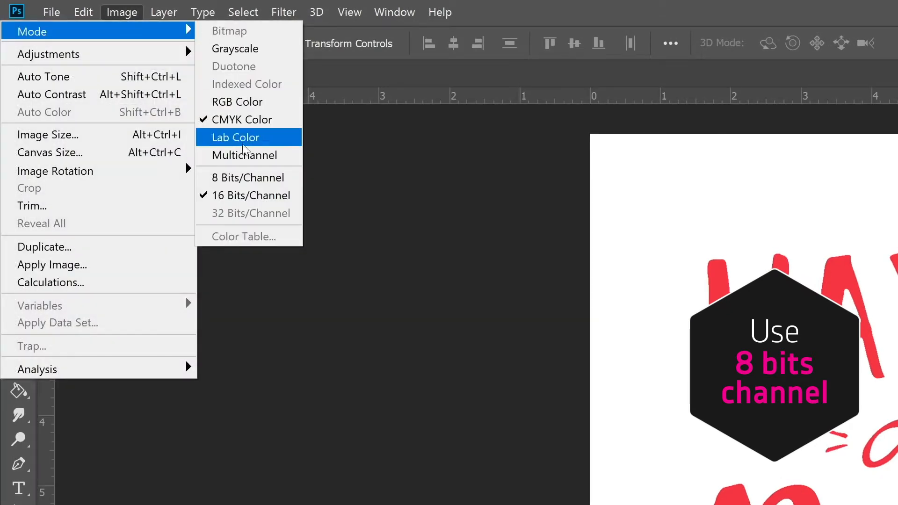
left_click(240, 177)
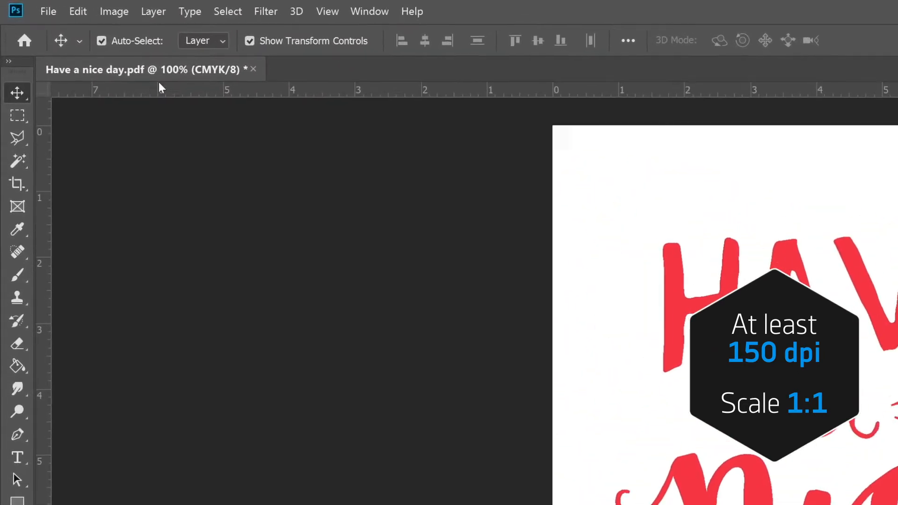
- Review the image size settings and accept them with a resolution of 150 Pixels/Inch
left_click(122, 12)
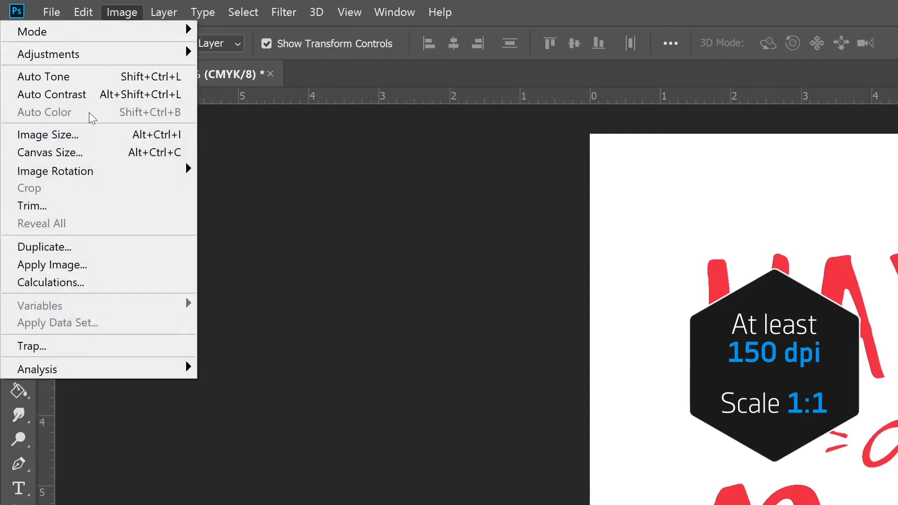
left_click(84, 132)
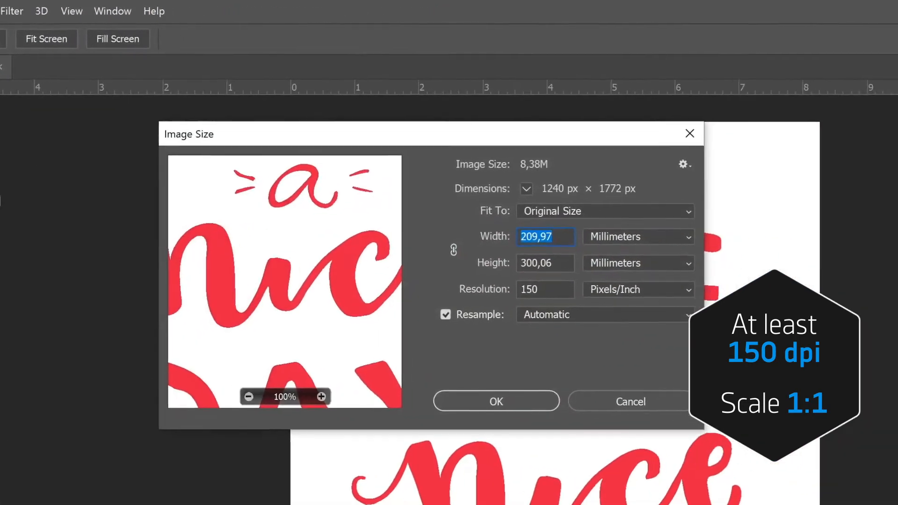
left_click(507, 286)
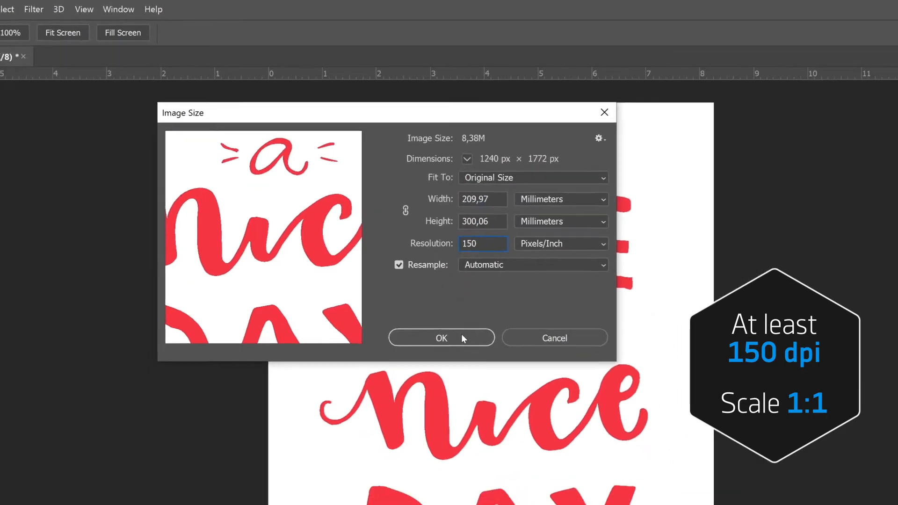
left_click(478, 378)
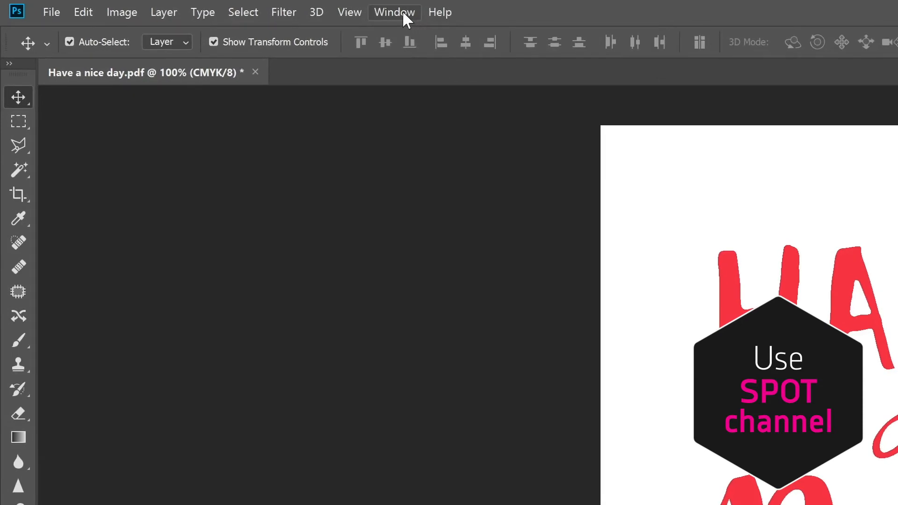
- Create a new spot channel named S with blue ink colour 0090ff and 100% solidity
left_click(403, 14)
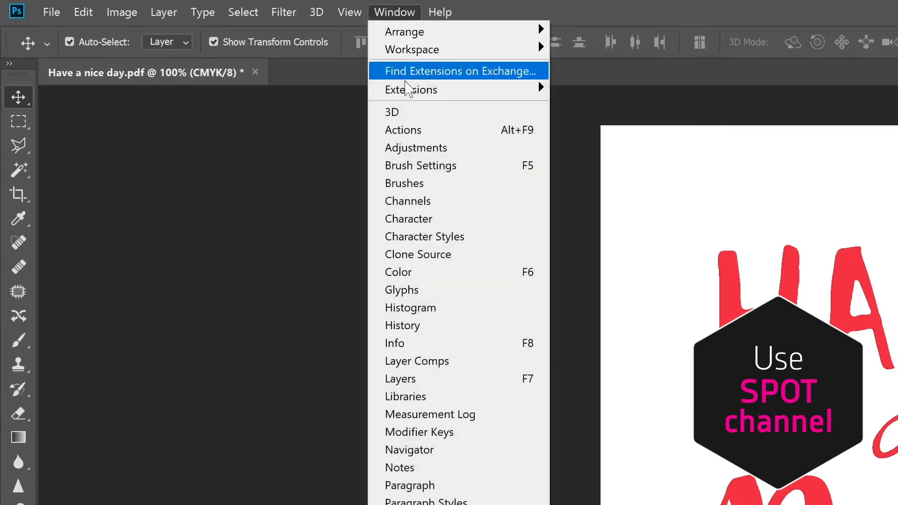
left_click(393, 201)
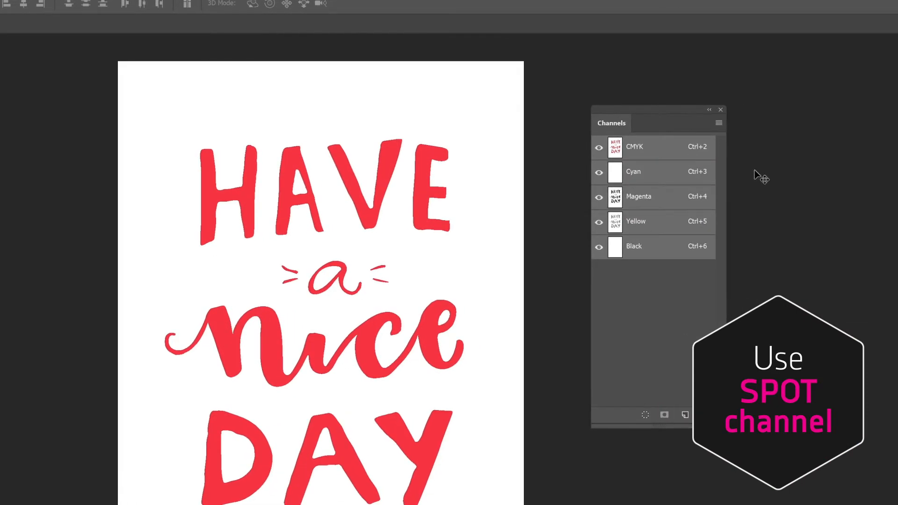
left_click(719, 123)
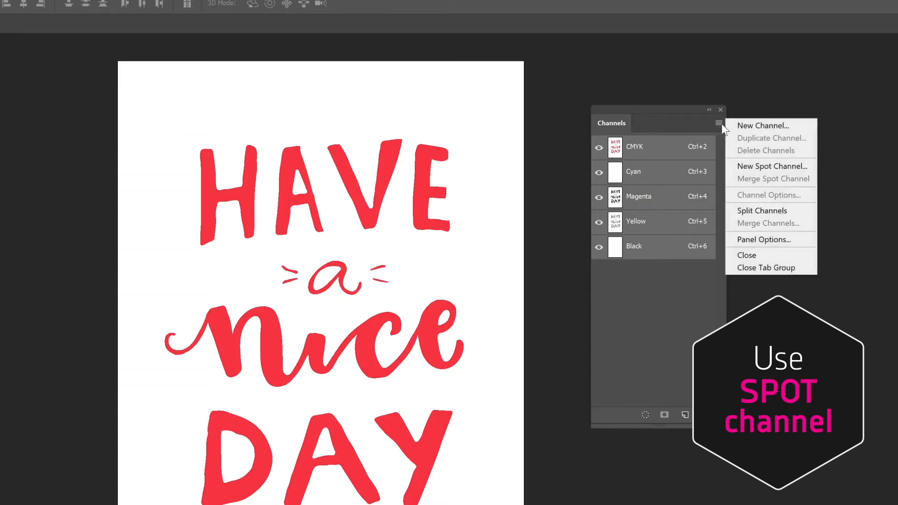
left_click(769, 166)
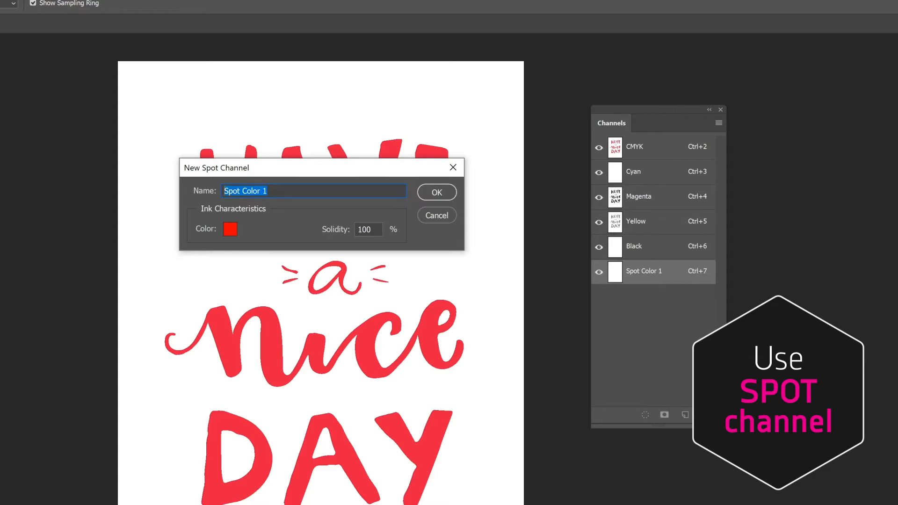
type("S")
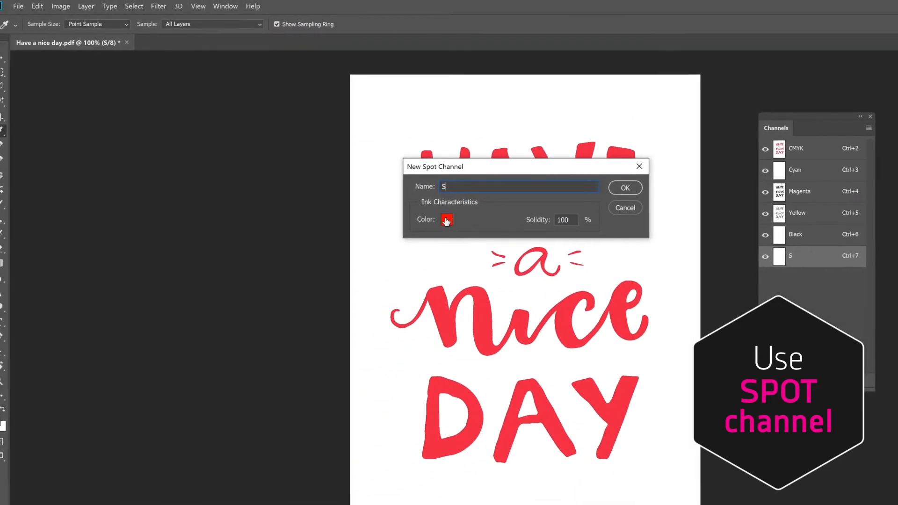
left_click(363, 224)
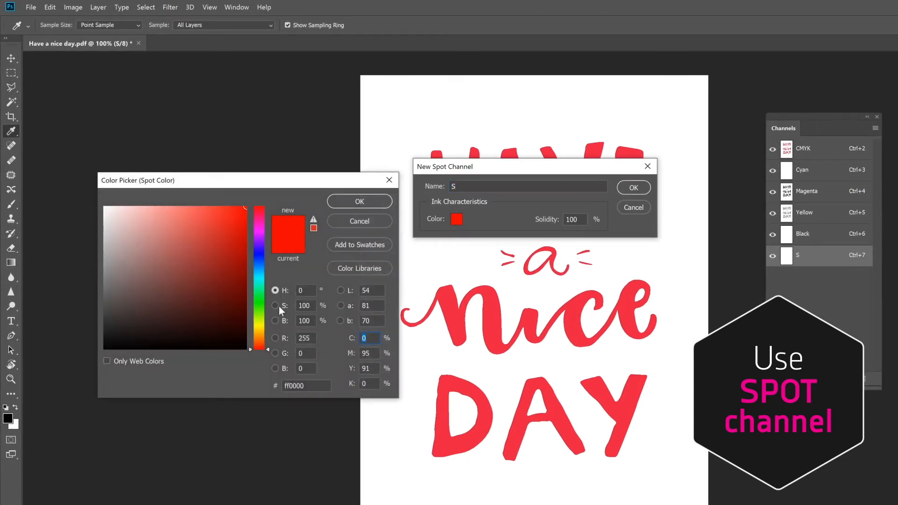
left_click_drag(268, 348, 267, 268)
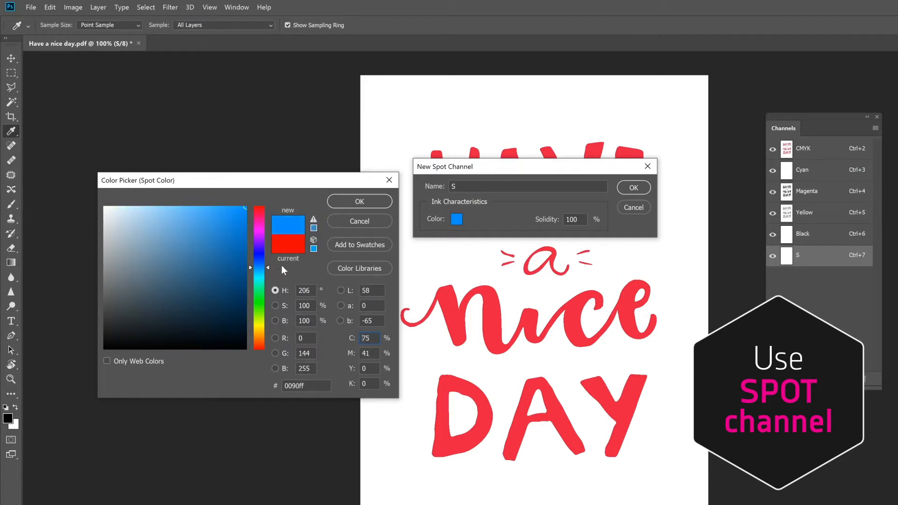
left_click(350, 202)
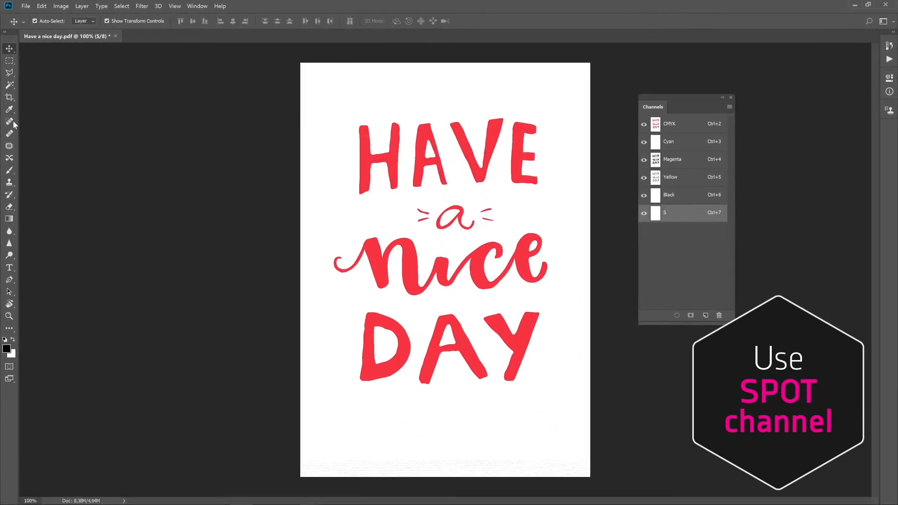
- Paint a thick horizontal brush stroke on the S channel below the word DAY, and hide the CMYK channels
left_click(9, 170)
left_click_drag(342, 428, 530, 429)
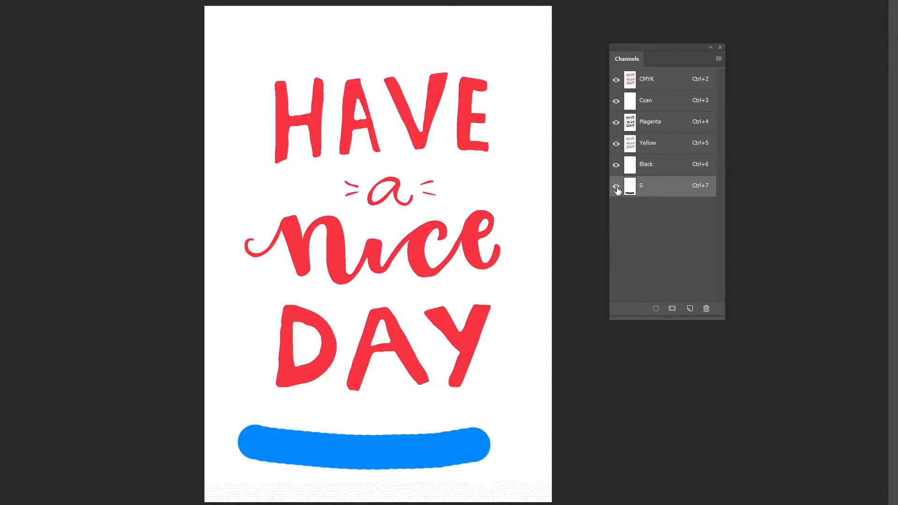
left_click(616, 80)
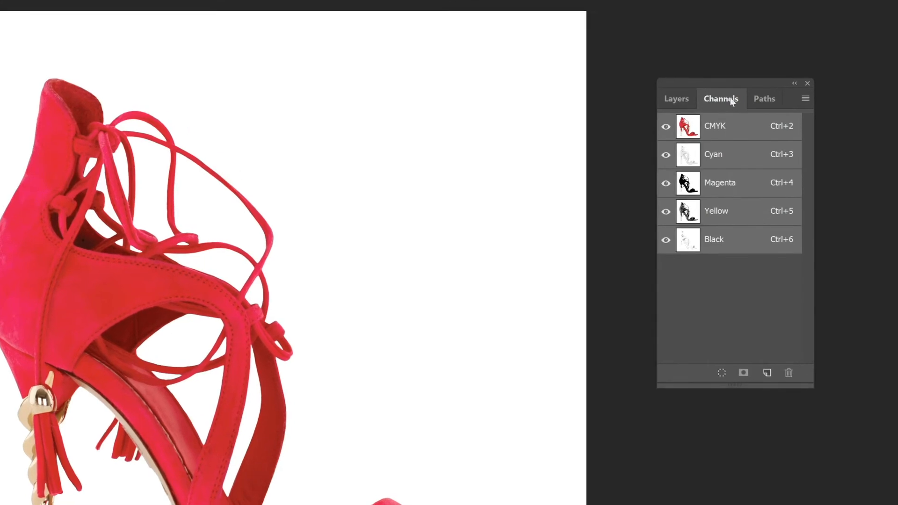
- Create a spot channel named S for the red shoe image with light blue ink colour 13abea and 100% solidity
left_click(805, 98)
left_click(769, 153)
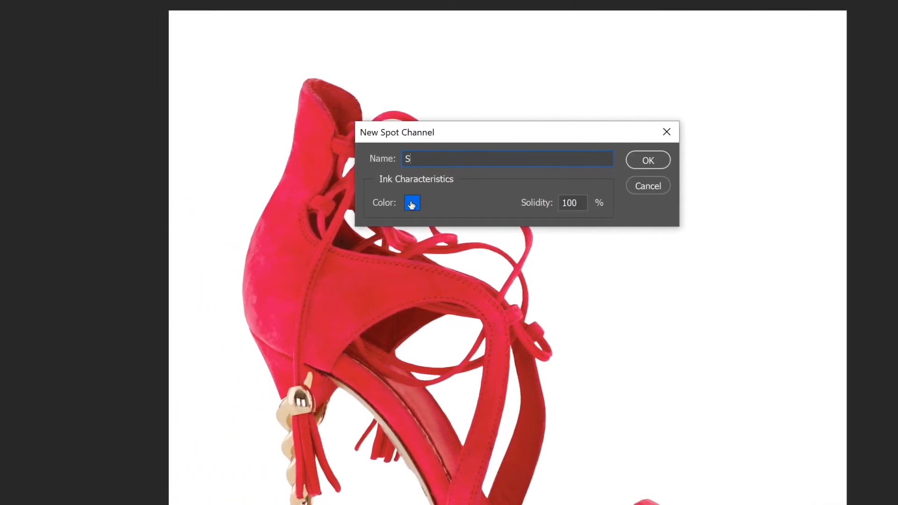
left_click(165, 203)
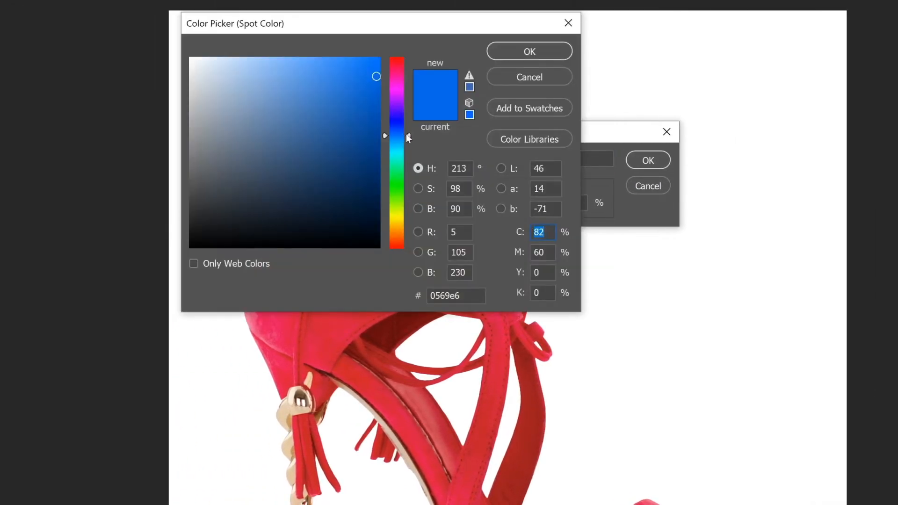
left_click_drag(406, 135, 406, 143)
left_click(364, 73)
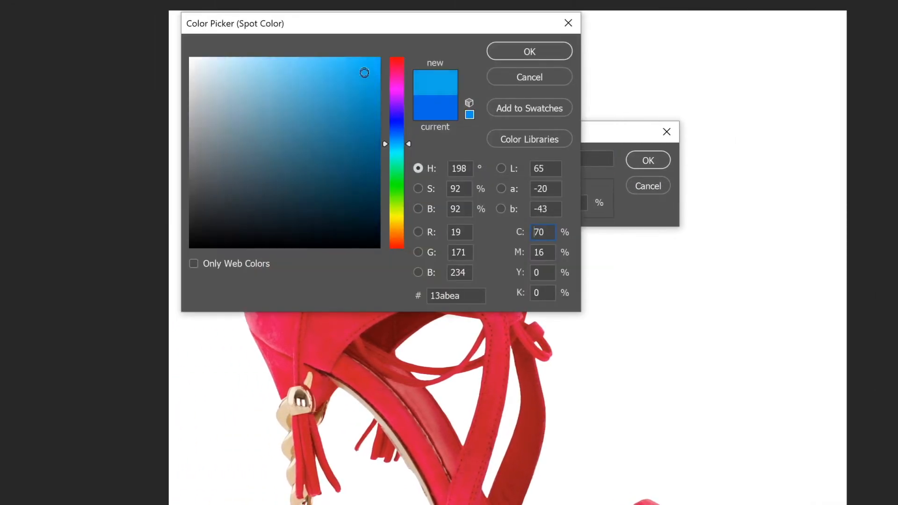
left_click(533, 51)
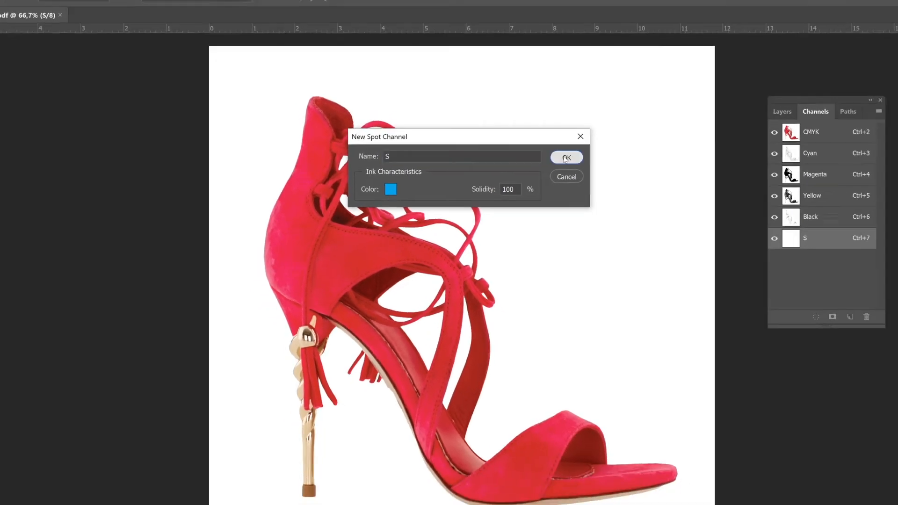
left_click(646, 160)
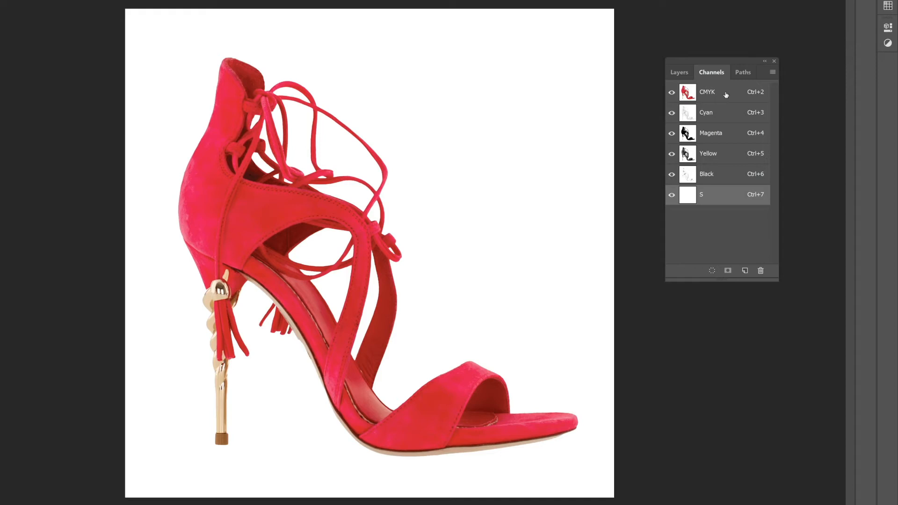
- Copy the shoe image from the CMYK composite channel, paste it into the S channel, and hide the CMYK channels
left_click(726, 95)
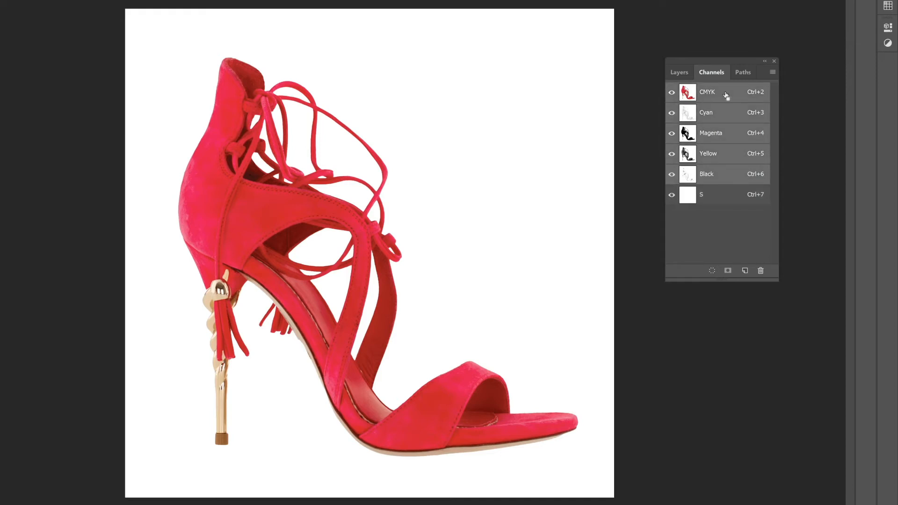
left_click(713, 197, "ctrl")
left_click(713, 197)
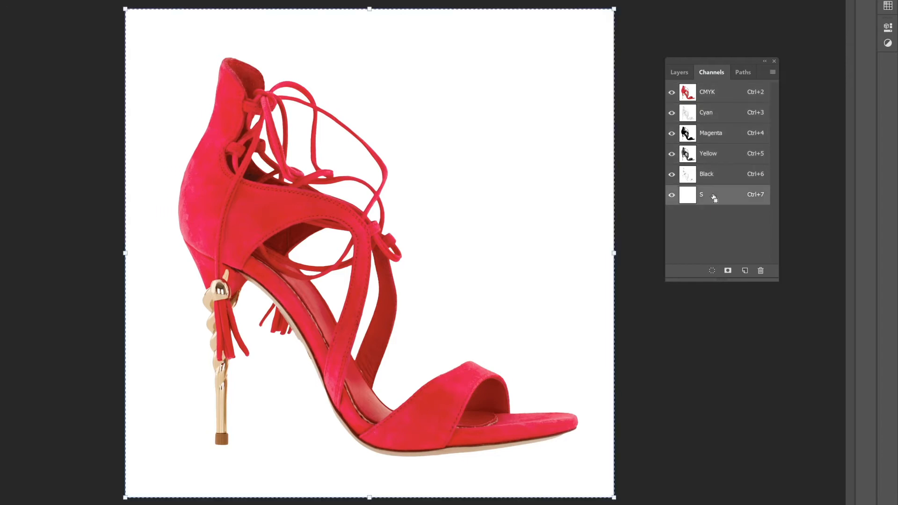
key("ctrl+v")
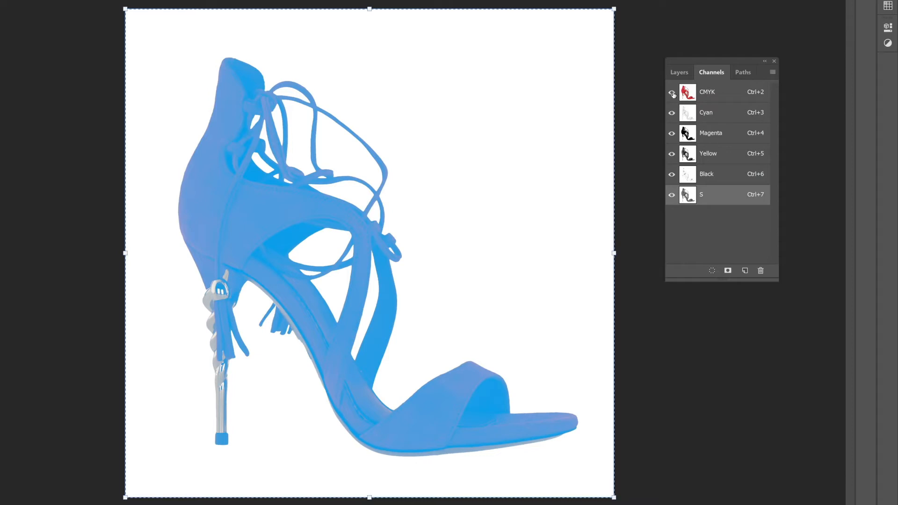
left_click(672, 93)
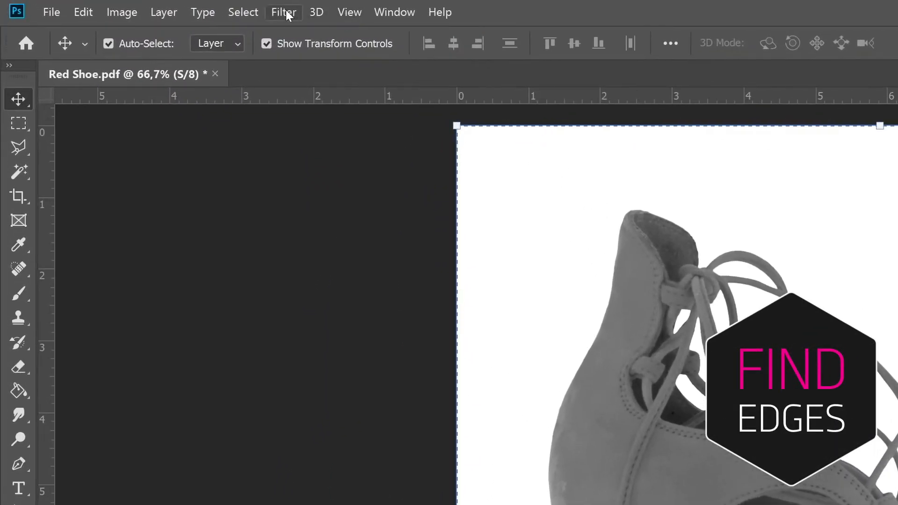
- Apply the Find Edges filter to the shoe image in the S channel
left_click(287, 11)
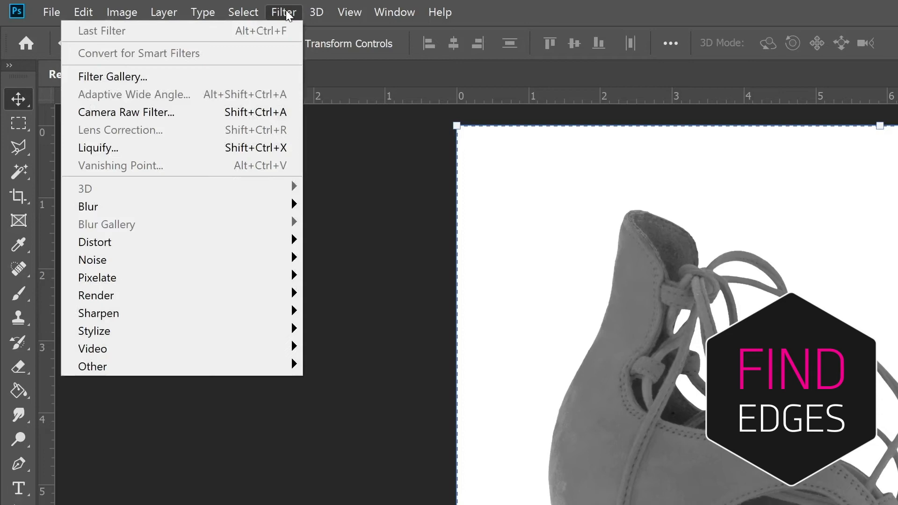
mouse_move(179, 334)
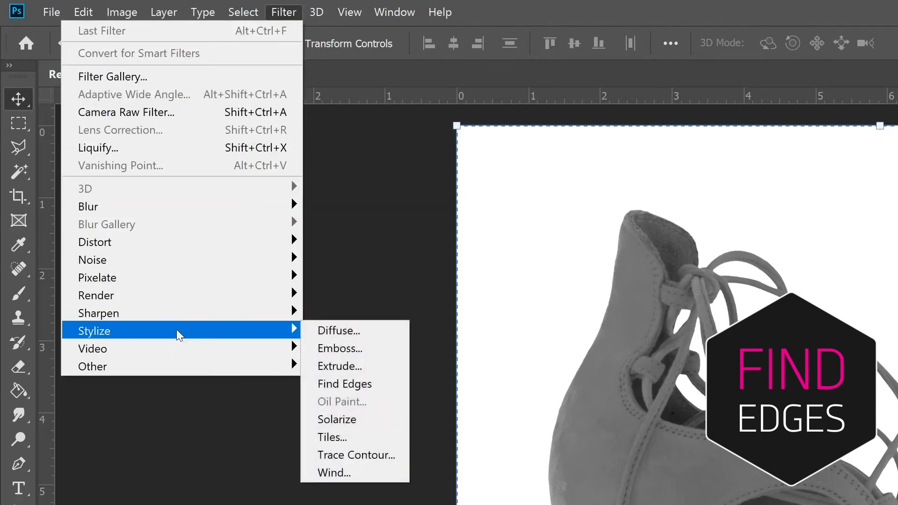
left_click(352, 385)
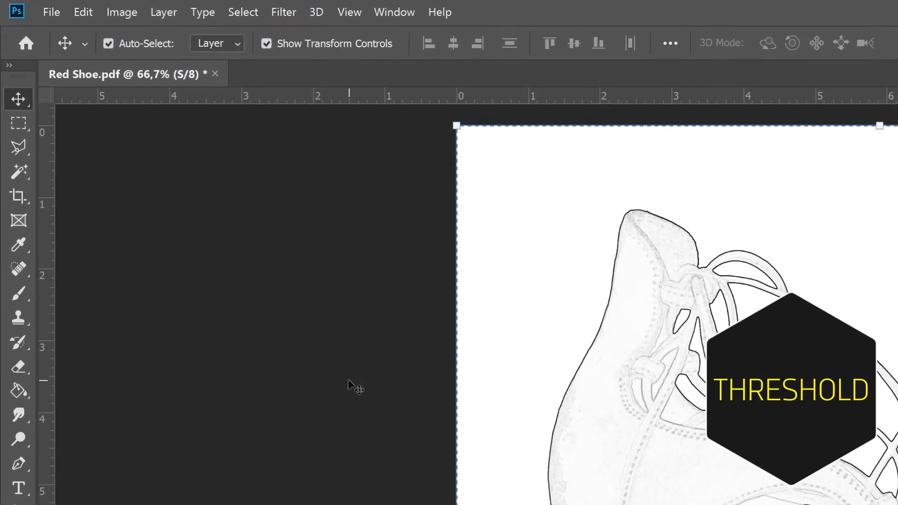
- Apply a Threshold adjustment at level 230 to the shoe outlines in the S channel
left_click(121, 14)
mouse_move(114, 56)
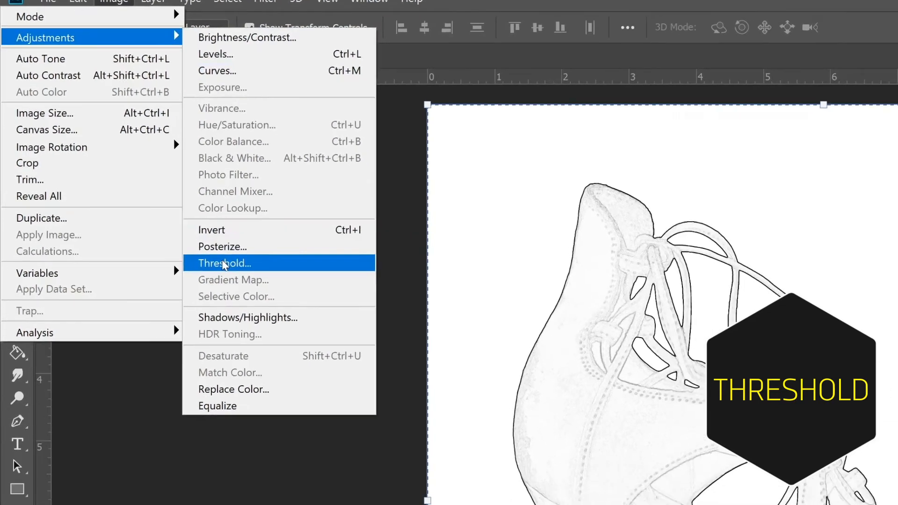
left_click(240, 295)
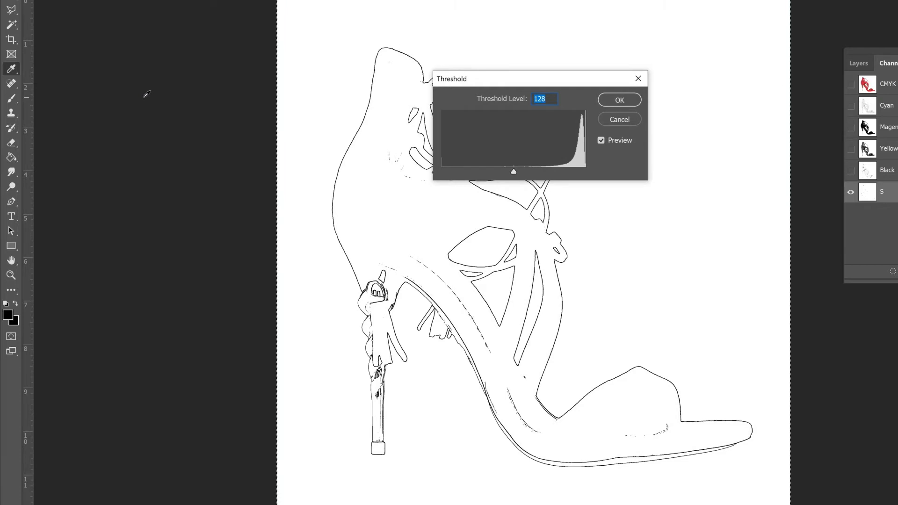
left_click_drag(514, 172, 584, 178)
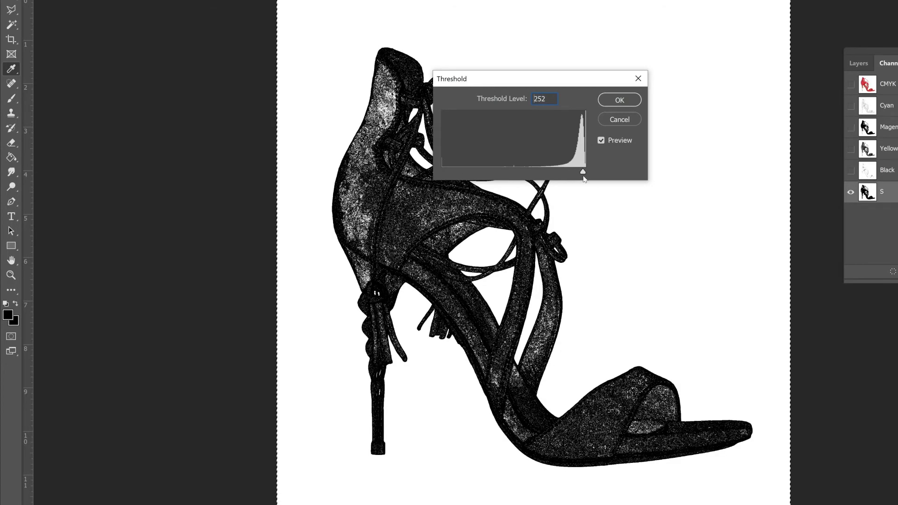
left_click_drag(583, 178, 444, 172)
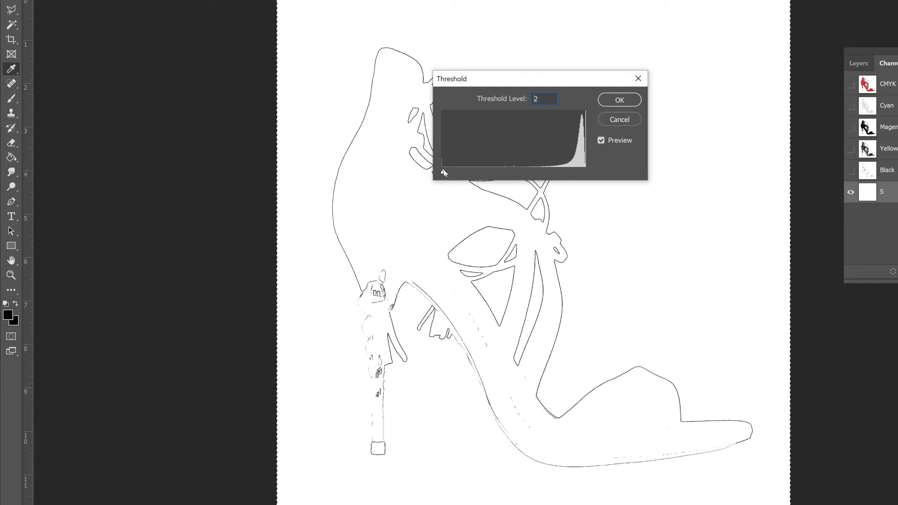
left_click_drag(443, 172, 582, 174)
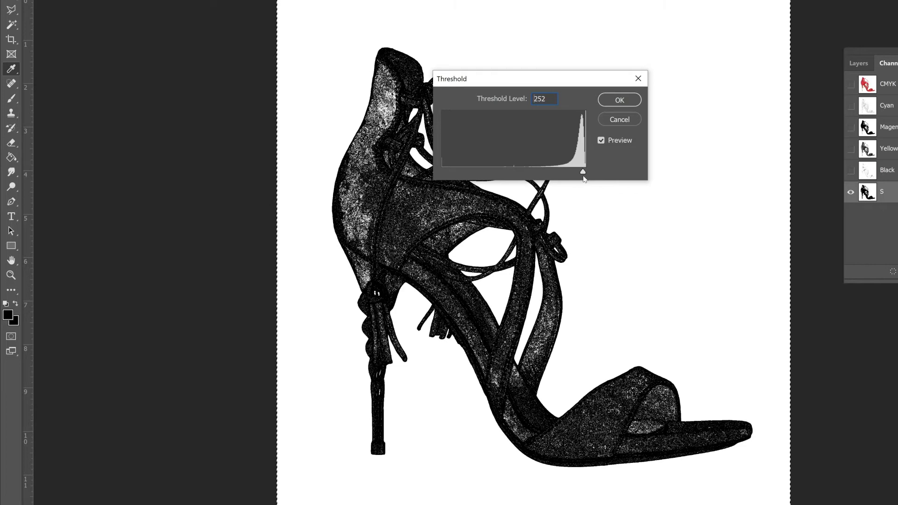
left_click_drag(584, 178, 575, 178)
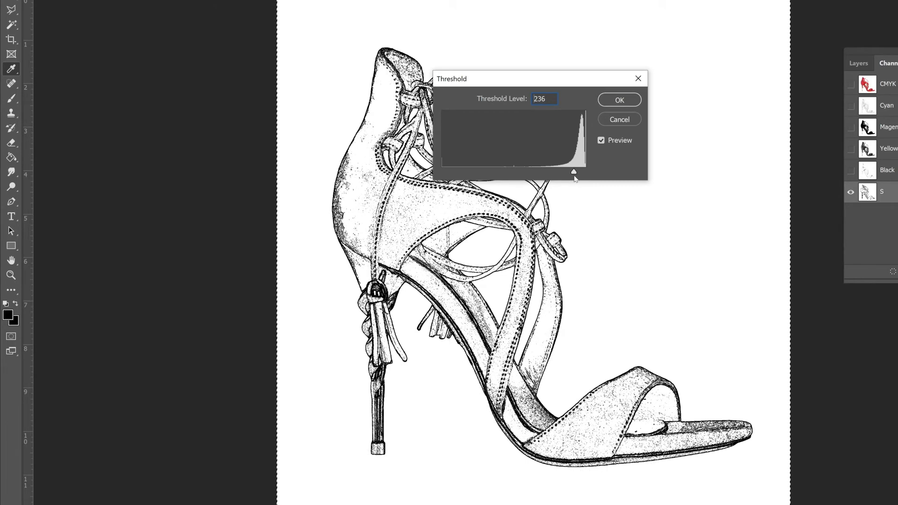
left_click_drag(574, 177, 571, 178)
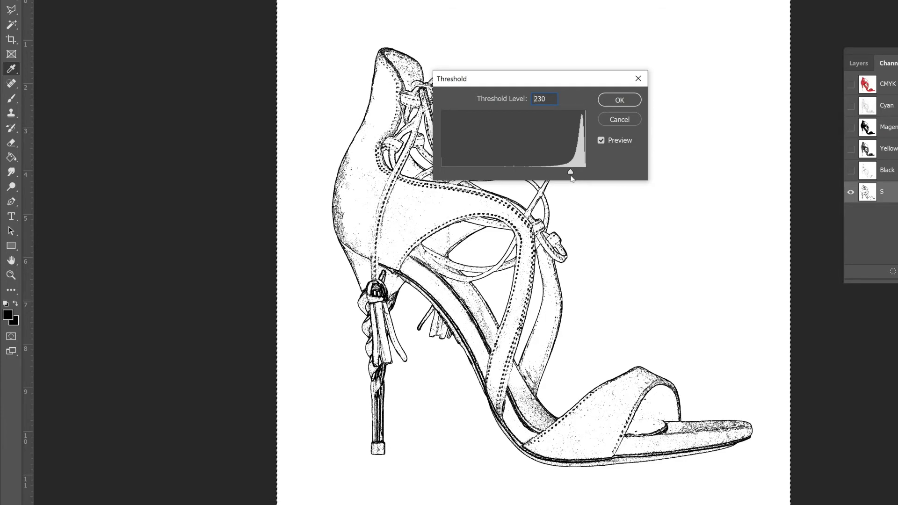
left_click_drag(571, 178, 571, 176)
left_click(619, 100)
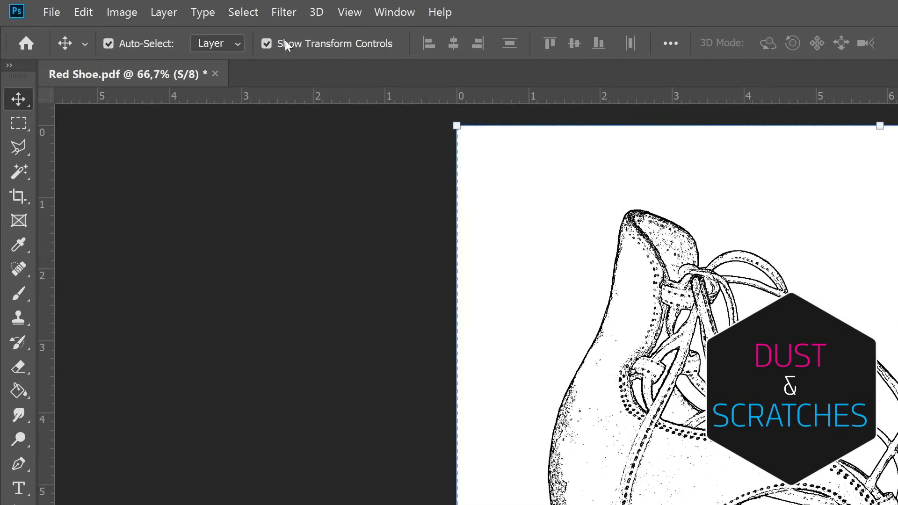
- Apply the Dust & Scratches filter to the S channel with a 2-pixel radius and threshold 0
left_click(281, 11)
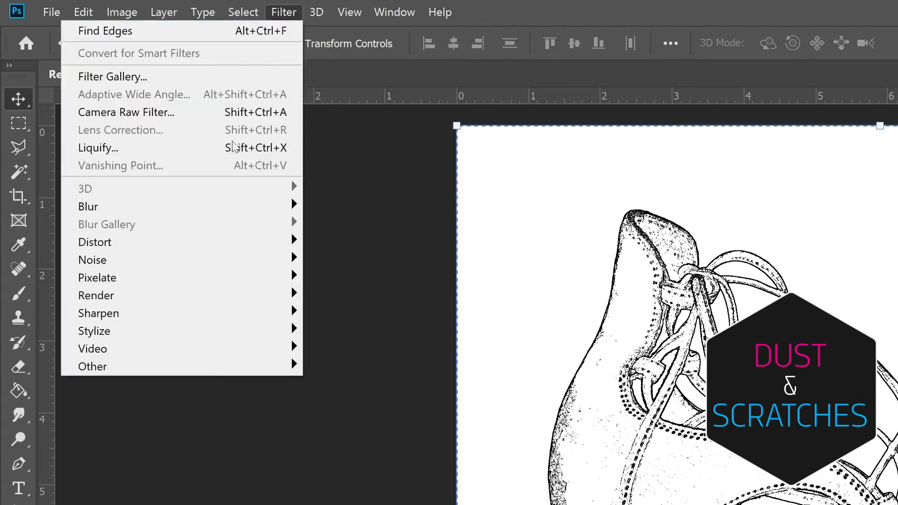
mouse_move(221, 260)
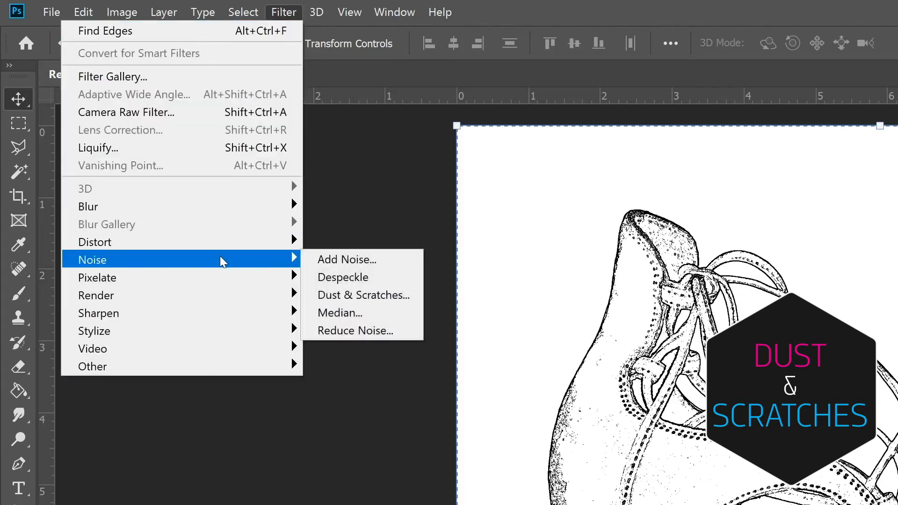
left_click(351, 298)
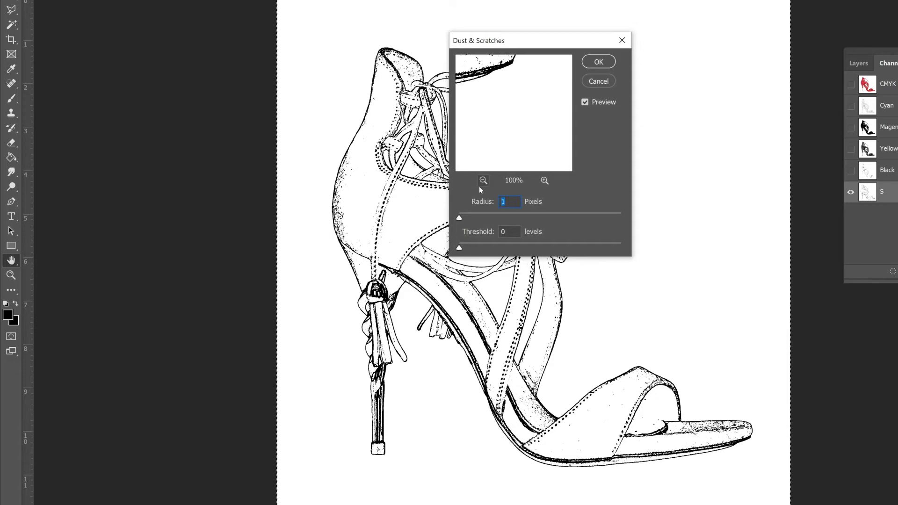
type("20")
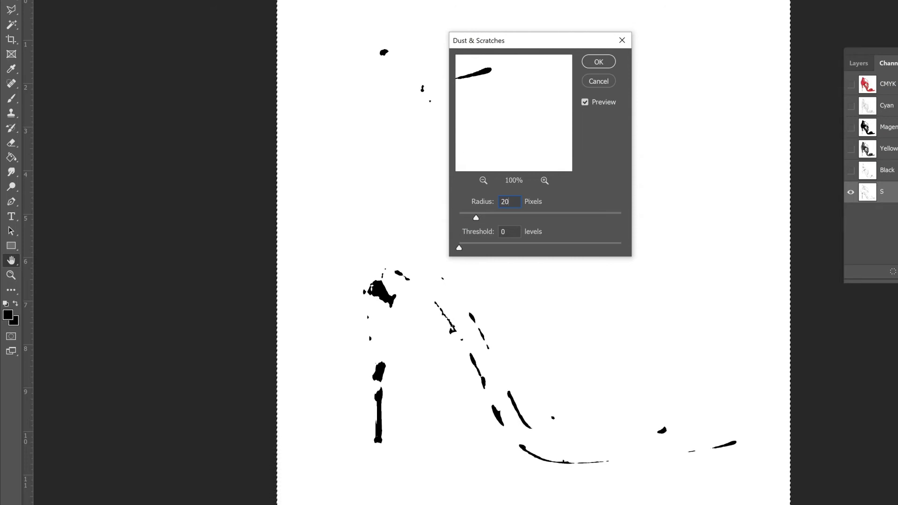
key("Return")
type("10")
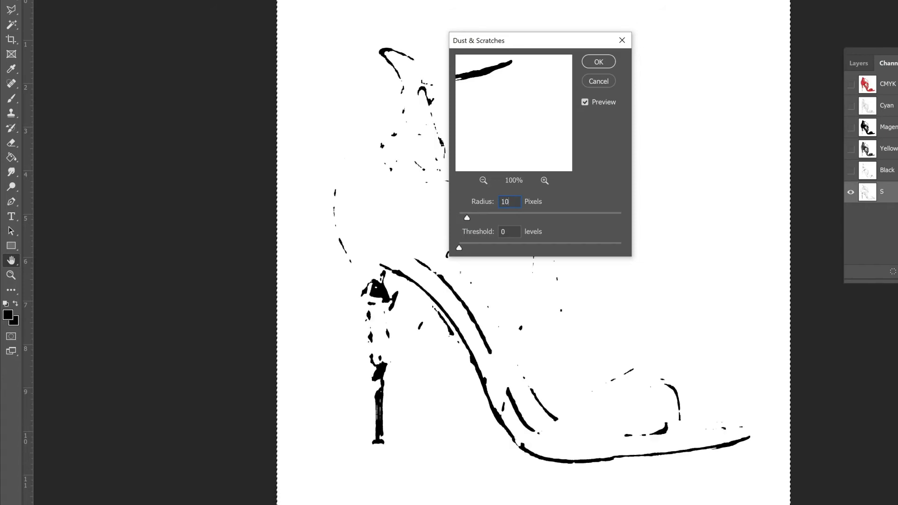
key("Return")
type("5")
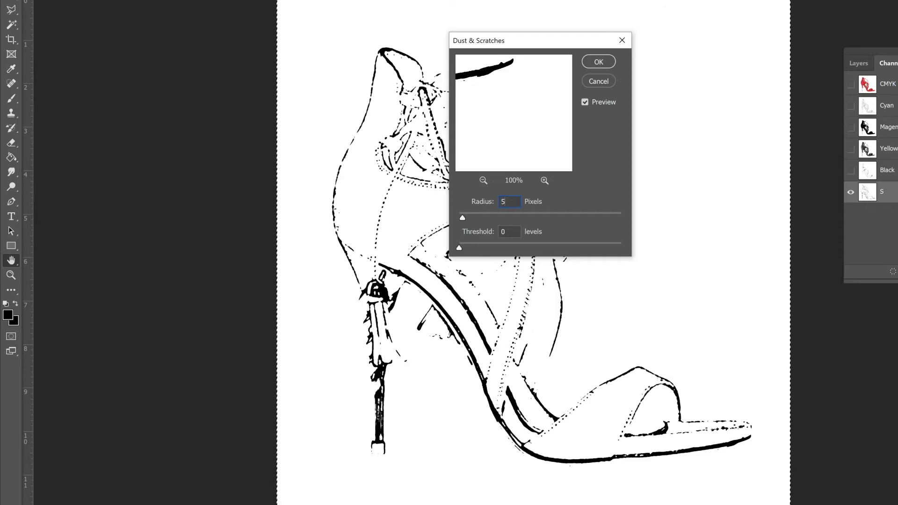
key("BackSpace")
type("2")
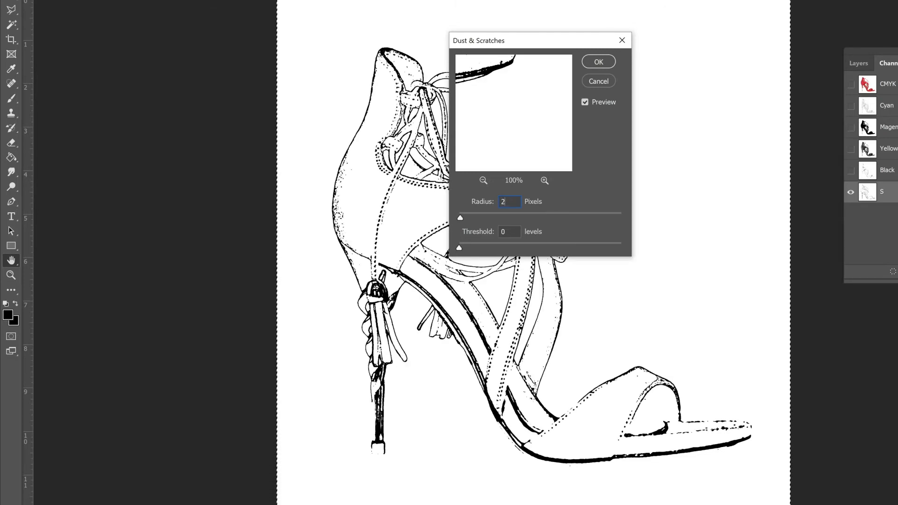
left_click(602, 63)
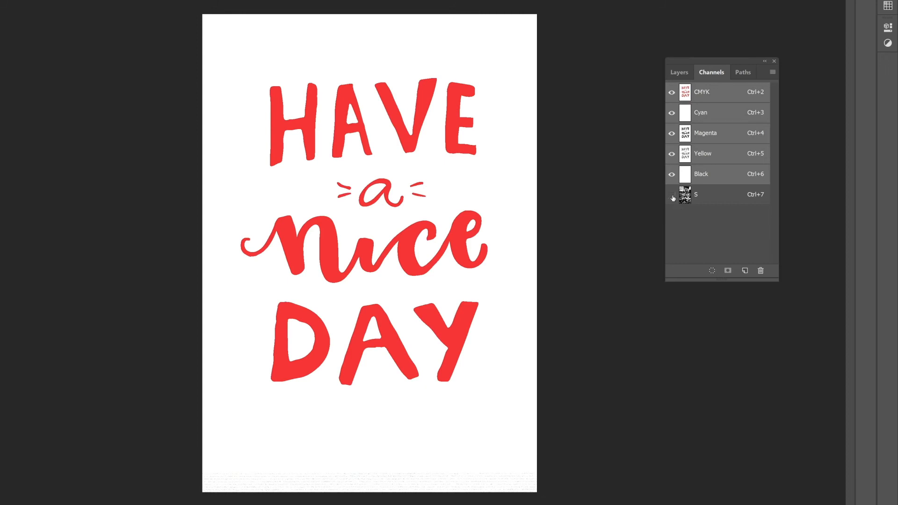
- Examine the S channel of the Have a nice day artwork together with the CMYK channels and alone, and return to the CMYK composite
left_click(672, 196)
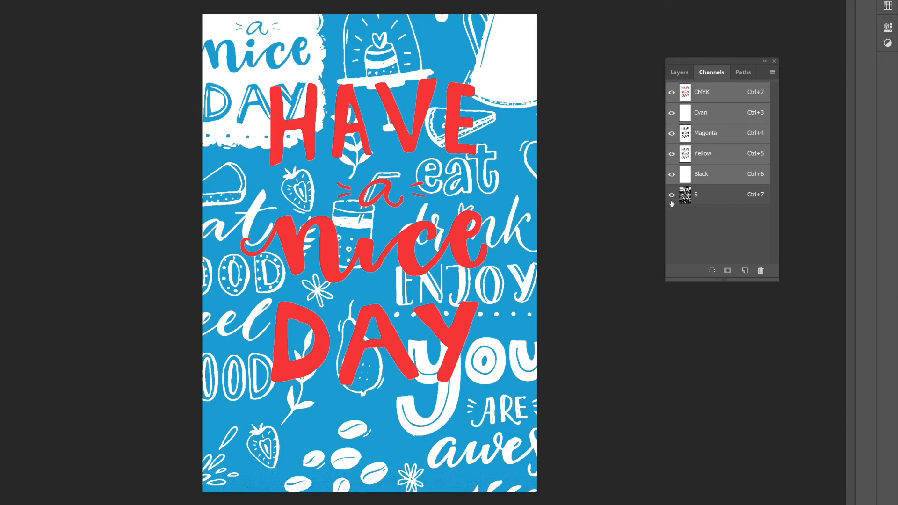
left_click(671, 196)
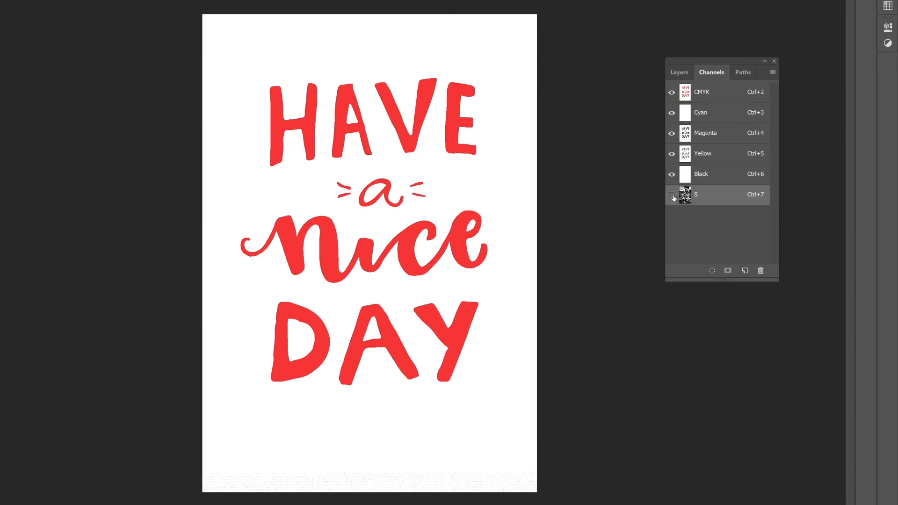
left_click(672, 196)
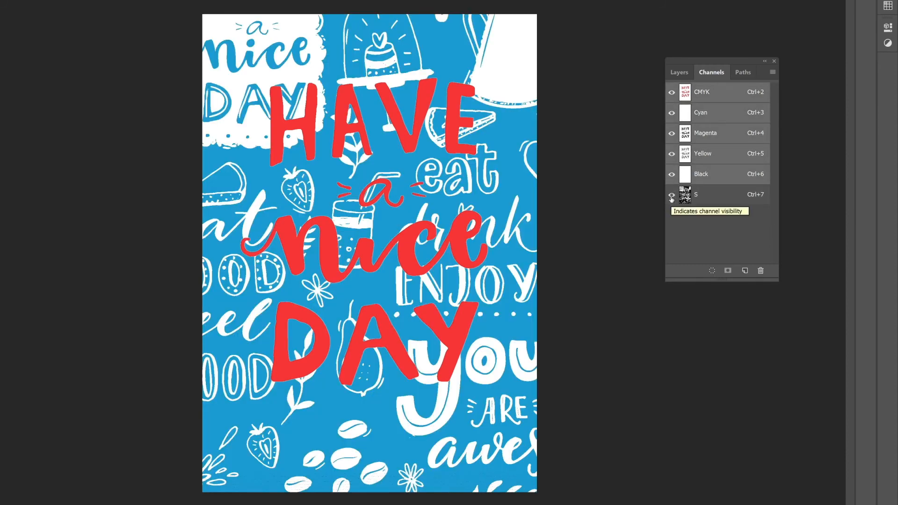
left_click(672, 93)
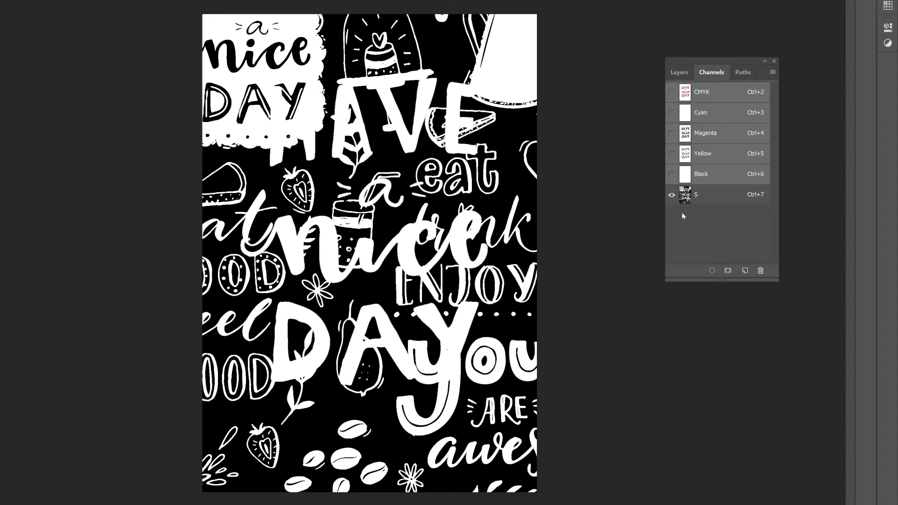
left_click(700, 195)
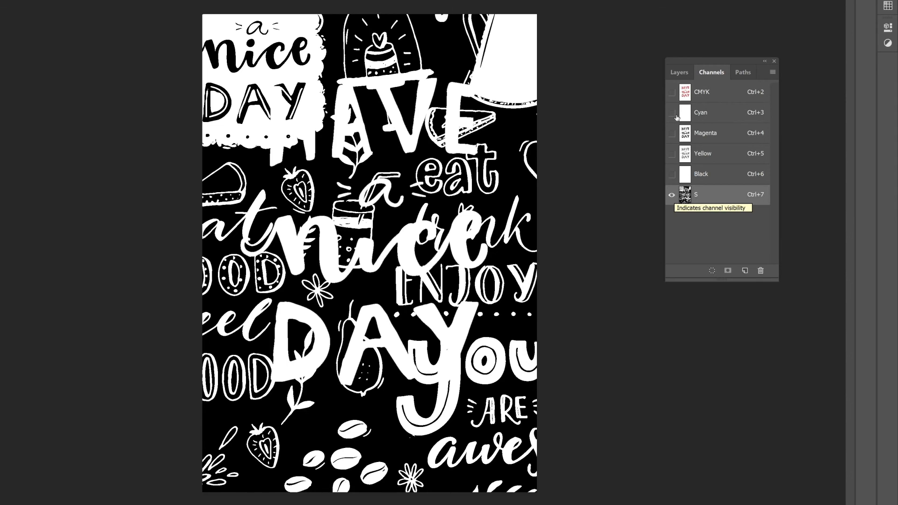
left_click(702, 93)
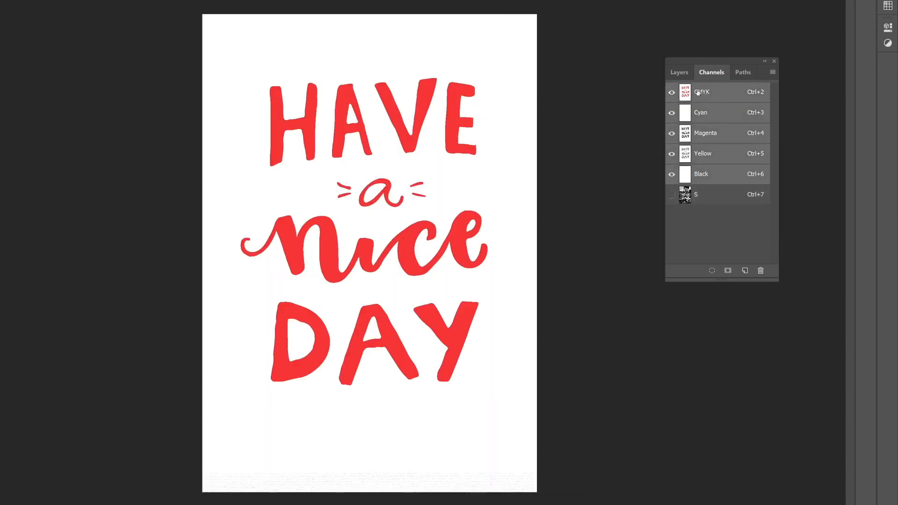
- Select all the red lettering on the Background layer with the Magic Wand tool
left_click(679, 73)
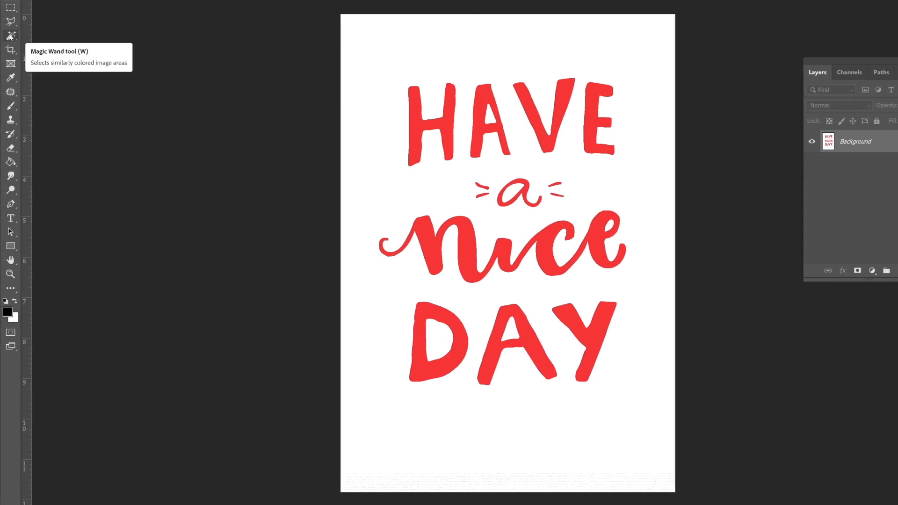
left_click(9, 36)
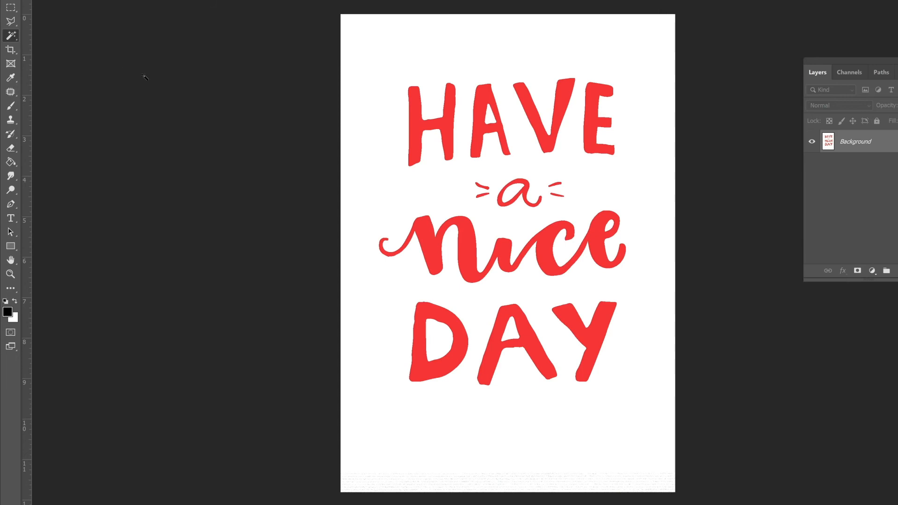
left_click(428, 241)
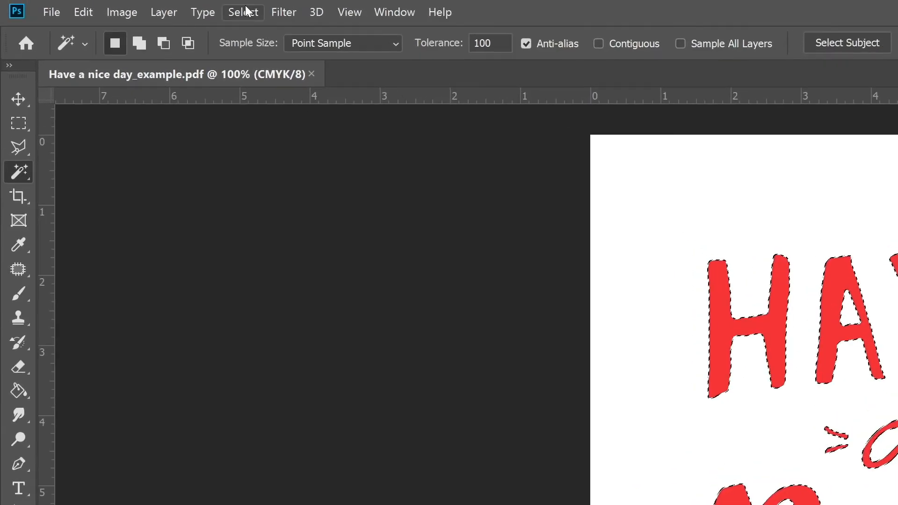
- Expand the lettering selection by 10 pixels and subtract the red letters from it, leaving only a border around them
left_click(245, 12)
mouse_move(230, 260)
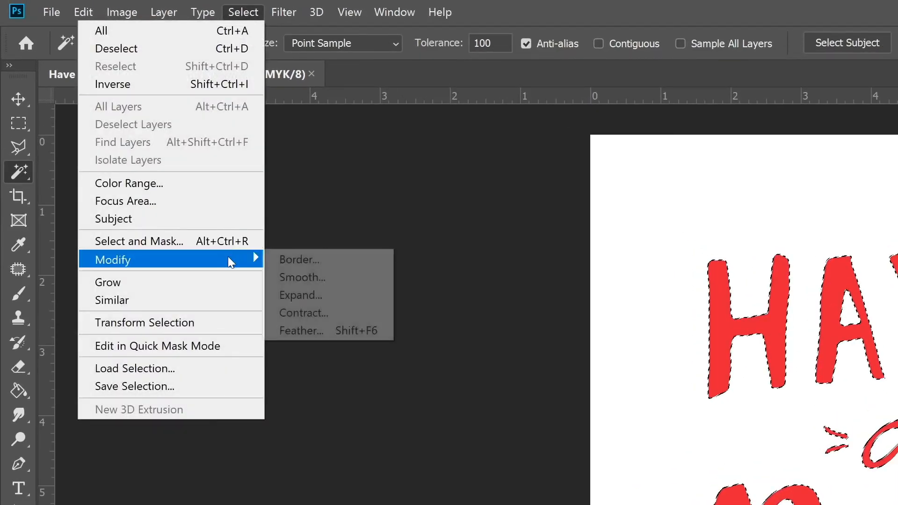
left_click(315, 296)
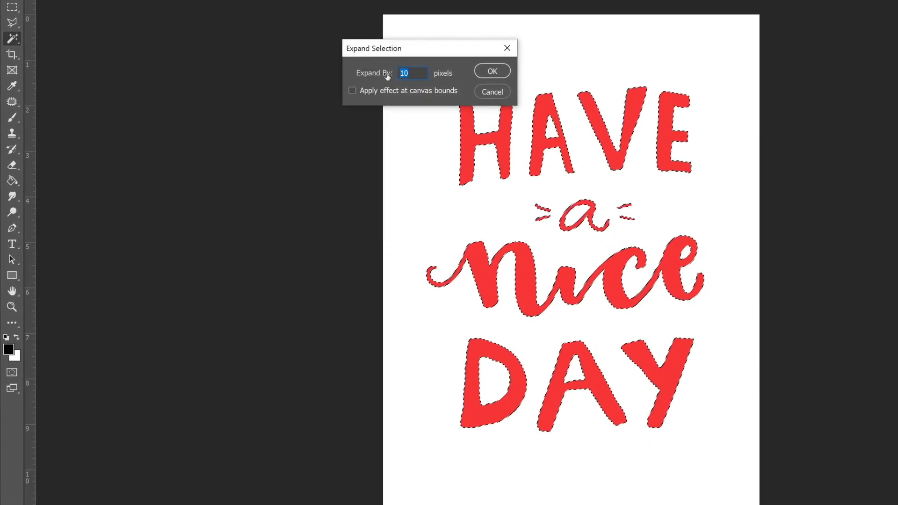
left_click(410, 73)
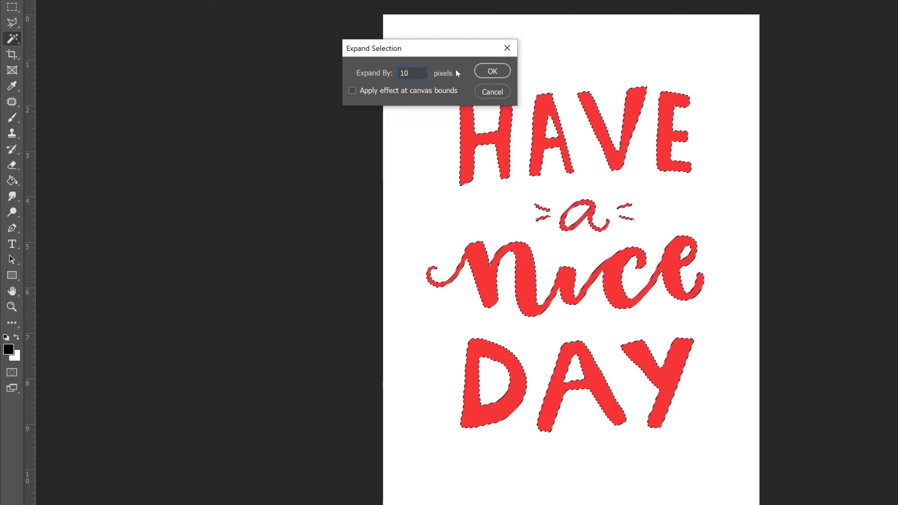
left_click(503, 73)
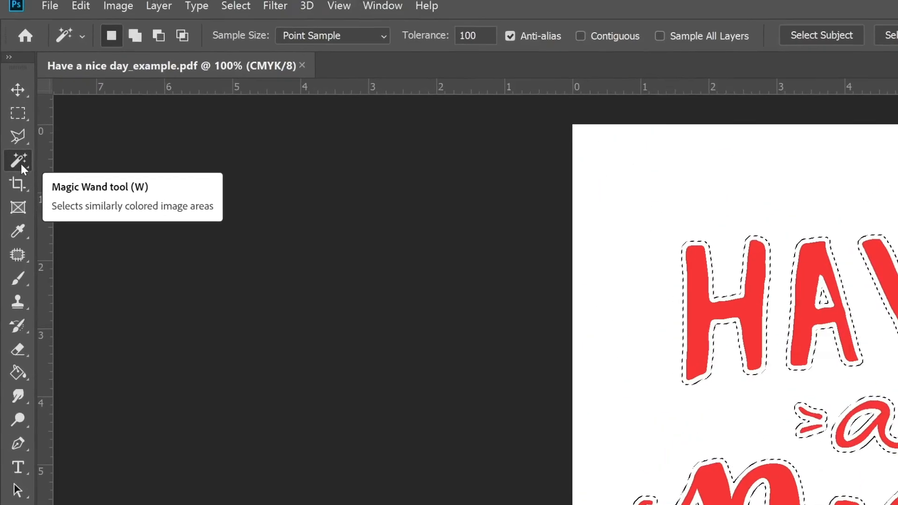
left_click(159, 38)
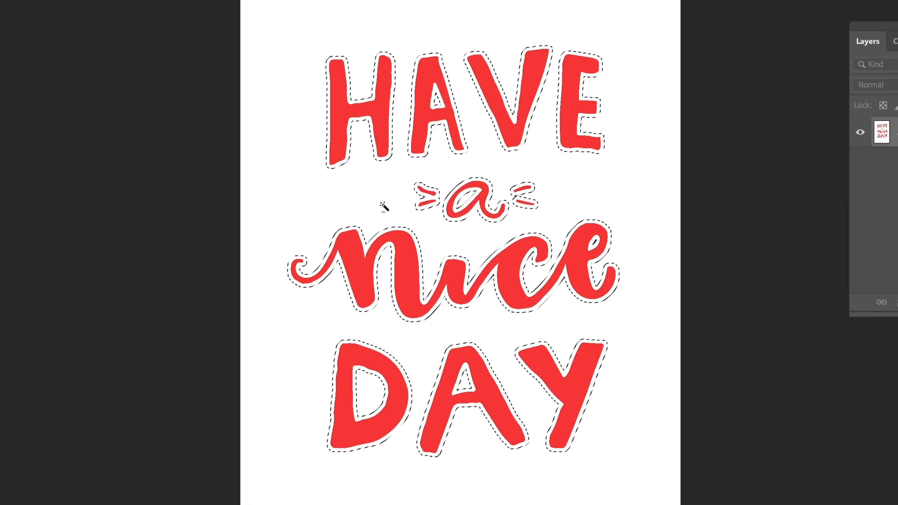
left_click(404, 261, "alt")
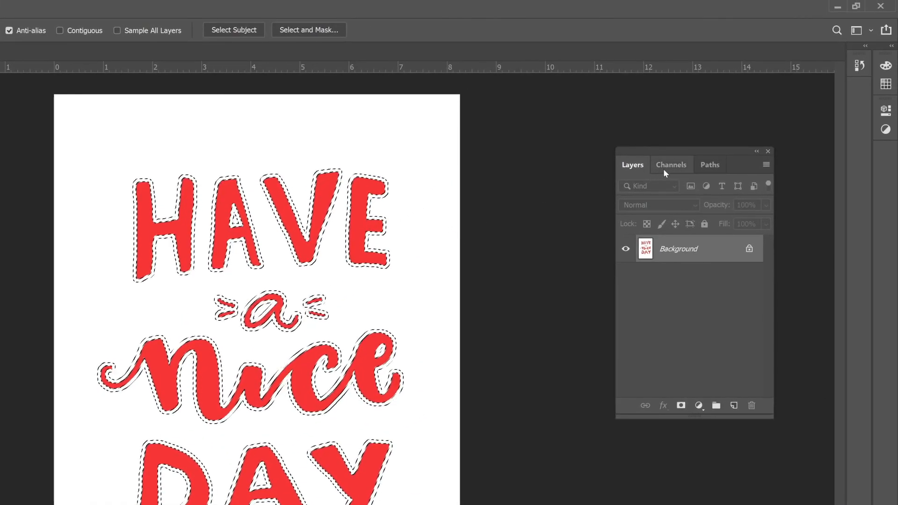
- Fill the border selection on the S channel with black in Normal mode at 100% opacity
left_click(664, 168)
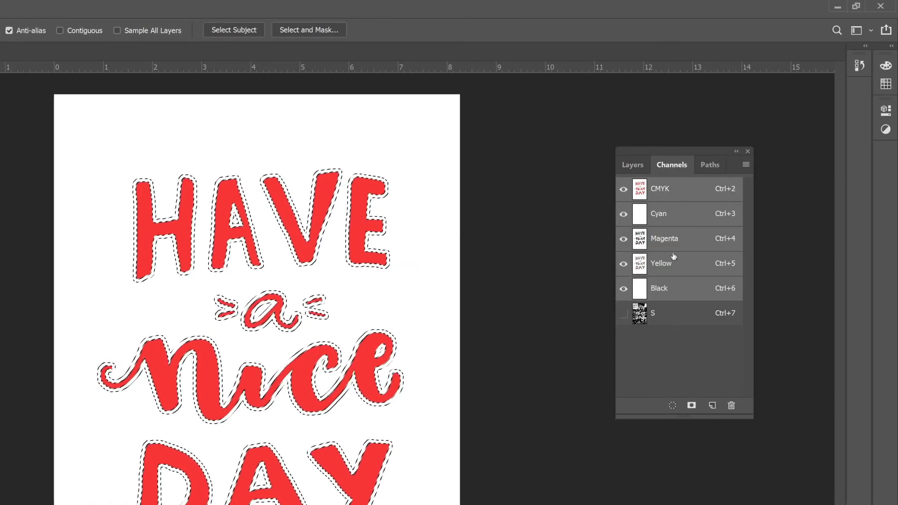
left_click(668, 313)
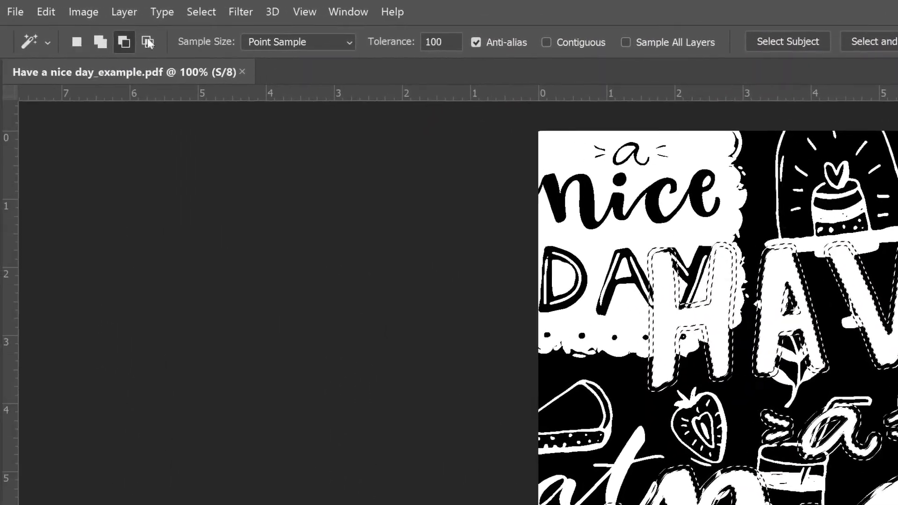
left_click(48, 13)
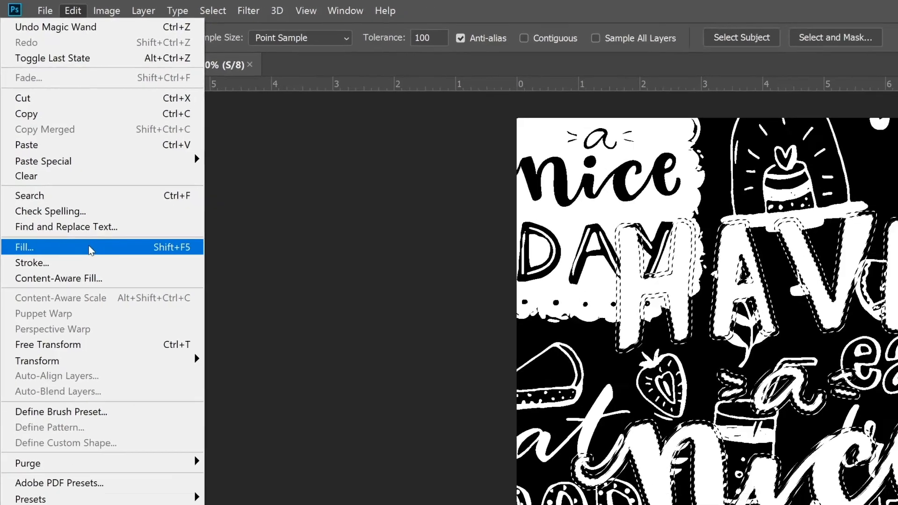
left_click(103, 286)
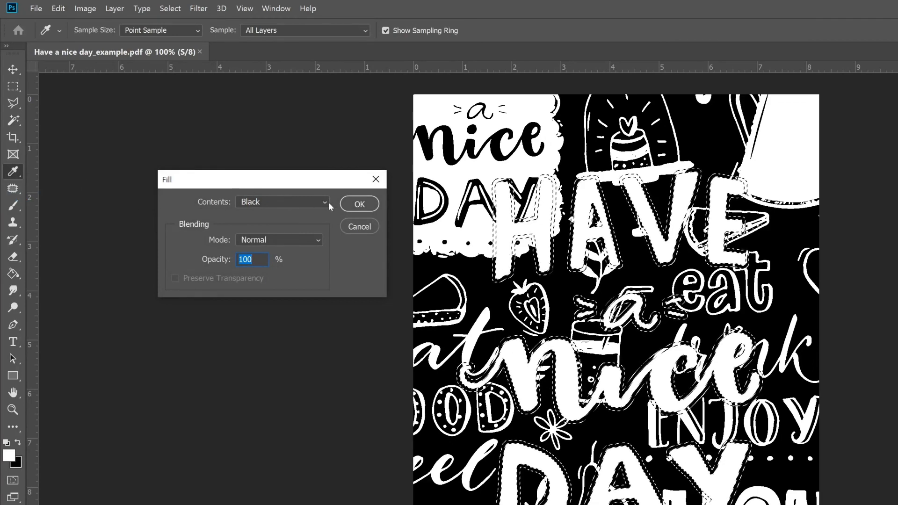
left_click(358, 204)
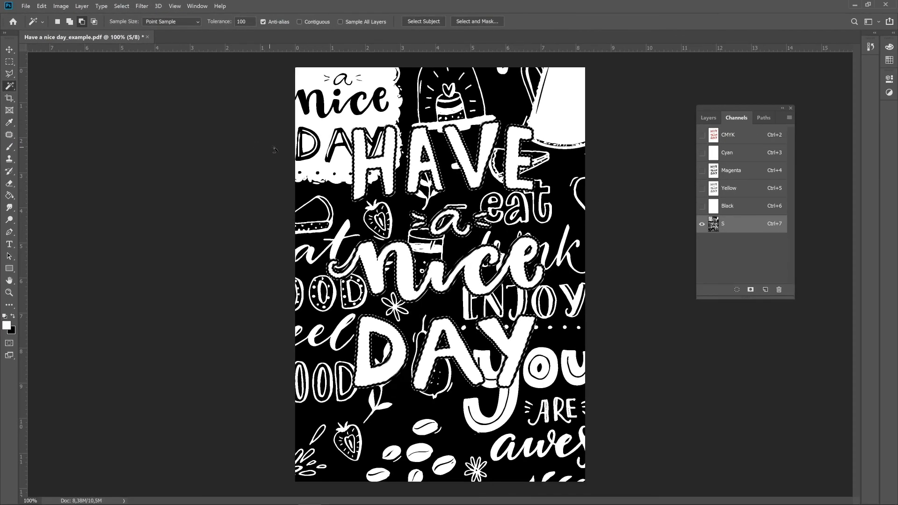